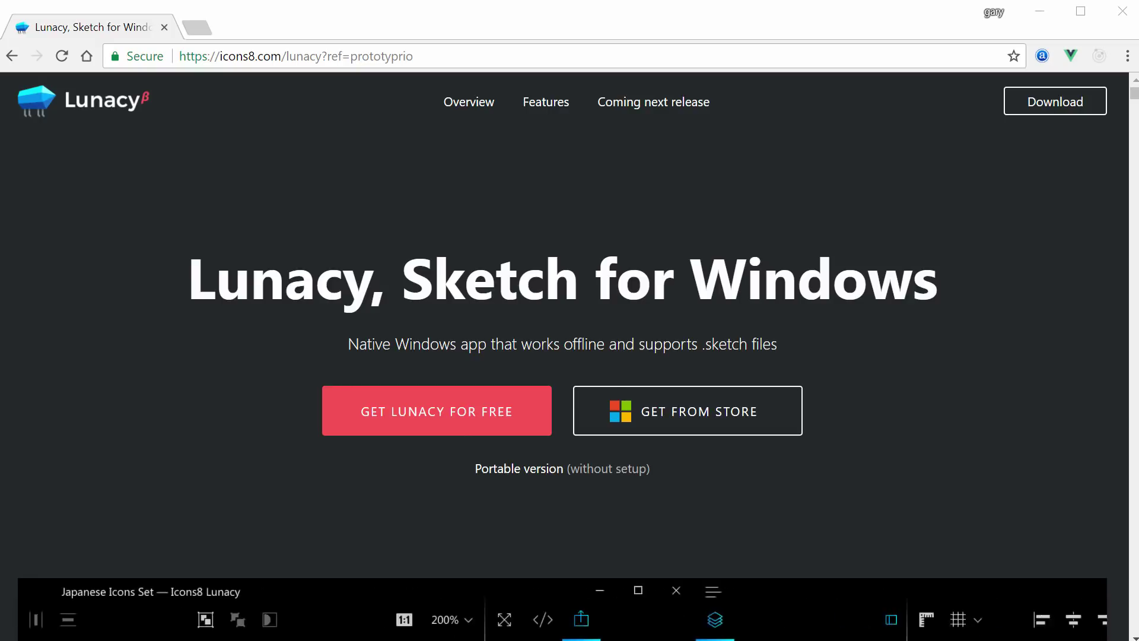
# Step: Highlight 'Lunacy' and 'Sketch for Windows' in the page heading
pyautogui.doubleClick(368, 344)
pyautogui.doubleClick(273, 291)
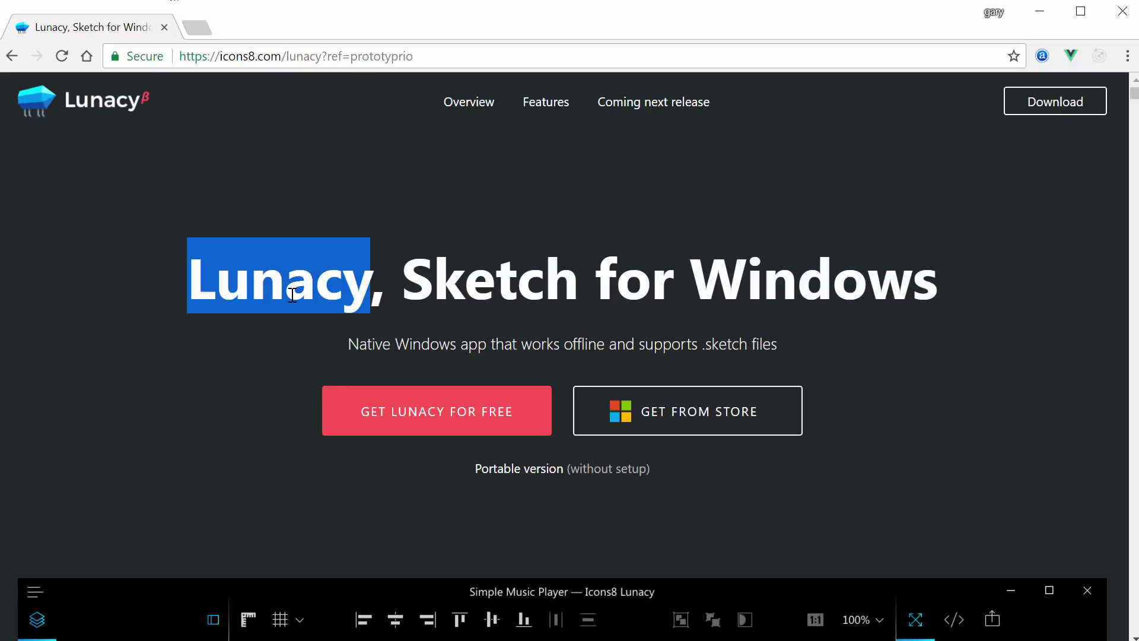
pyautogui.click(299, 289)
pyautogui.moveTo(415, 283); pyautogui.dragTo(985, 288)
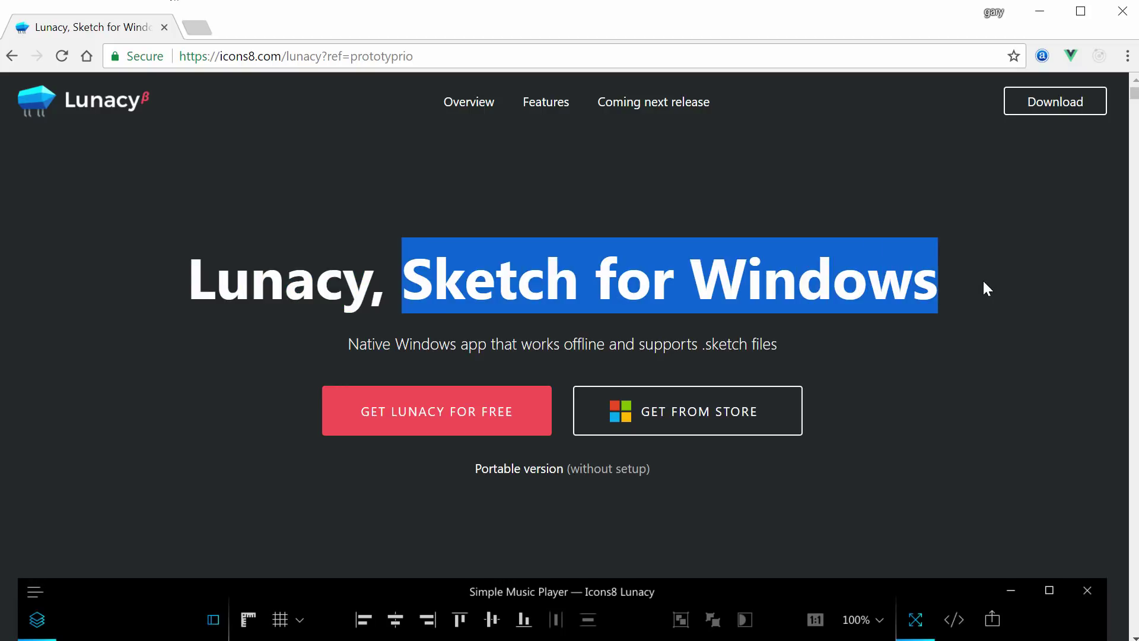
pyautogui.click(1023, 487)
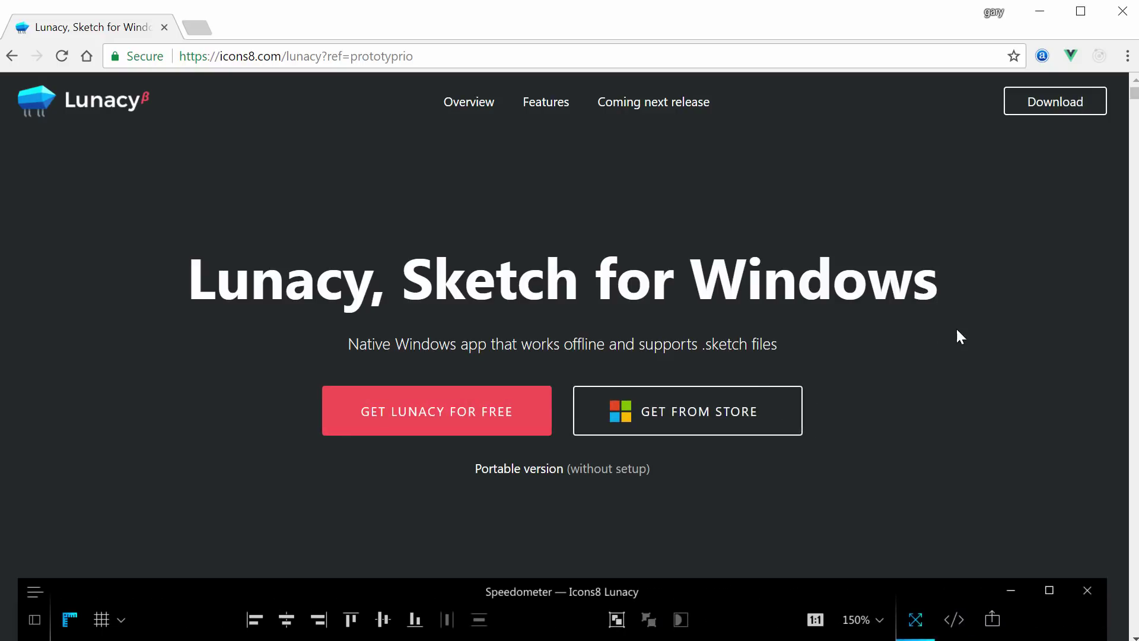
# Step: Scroll down to the feature icons and highlight the first five features with their captions
pyautogui.scroll(-3, 893, 354)
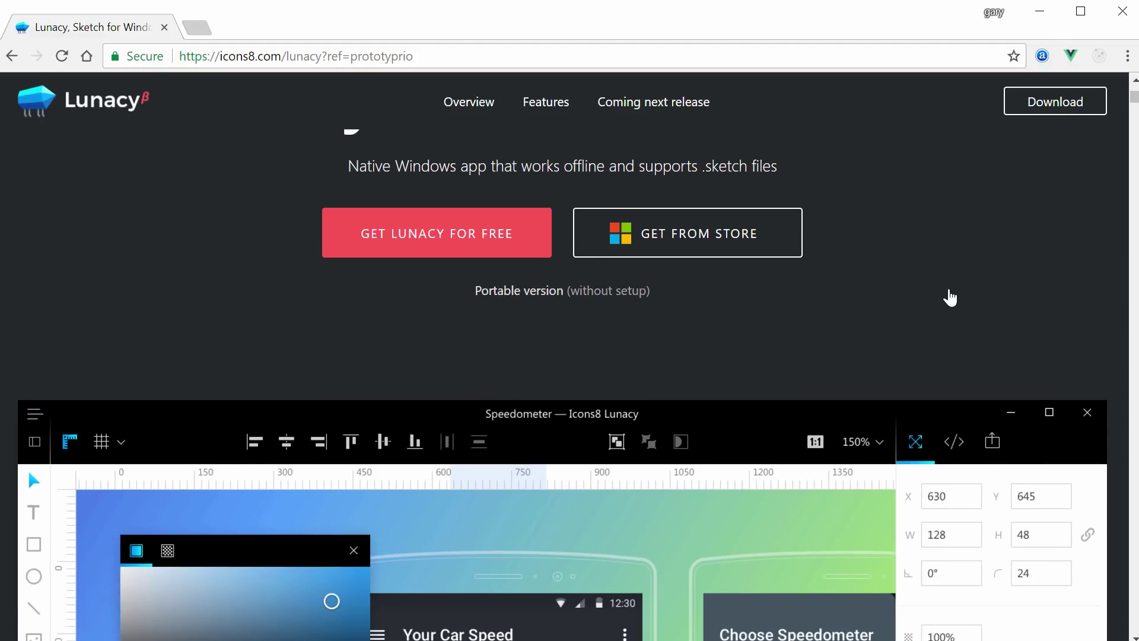
pyautogui.scroll(-3, 954, 294)
pyautogui.scroll(-7, 953, 294)
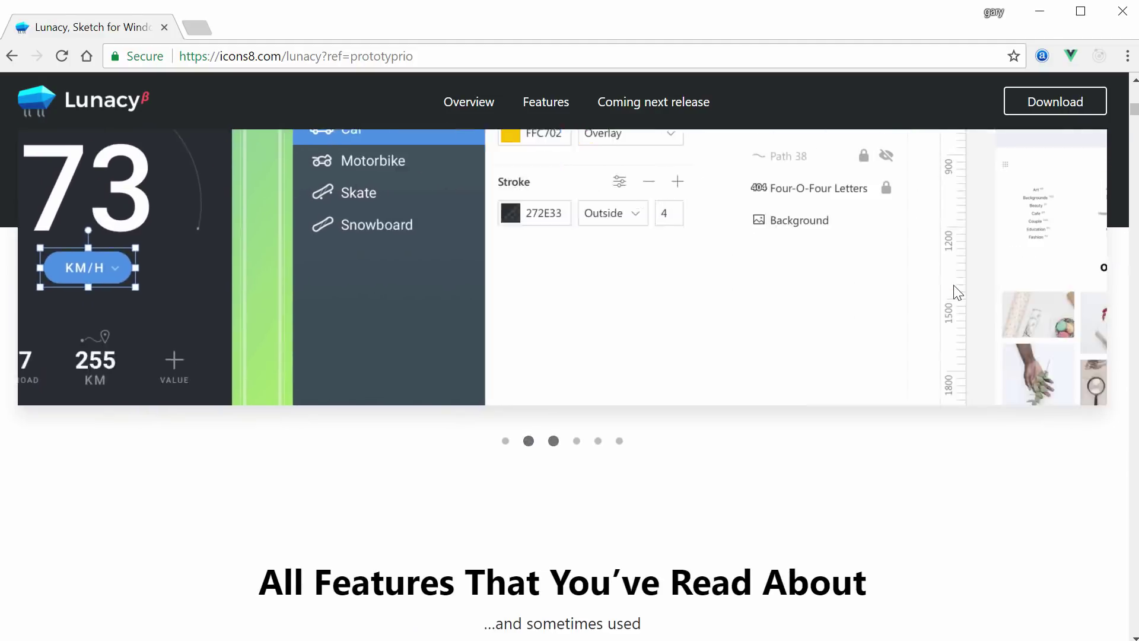
pyautogui.scroll(-4, 958, 293)
pyautogui.scroll(-2, 958, 293)
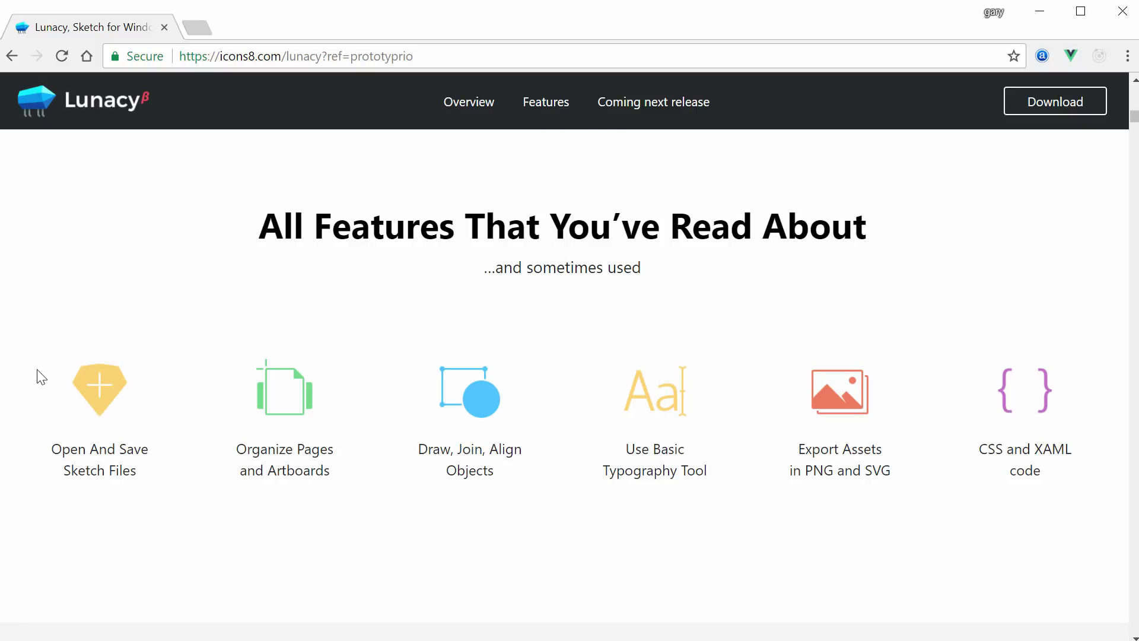
pyautogui.moveTo(36, 375); pyautogui.dragTo(1044, 413)
pyautogui.click(1073, 387)
# Step: Highlight 'Sketch' and then the full 'Open And Save Sketch Files' caption
pyautogui.doubleClick(86, 470)
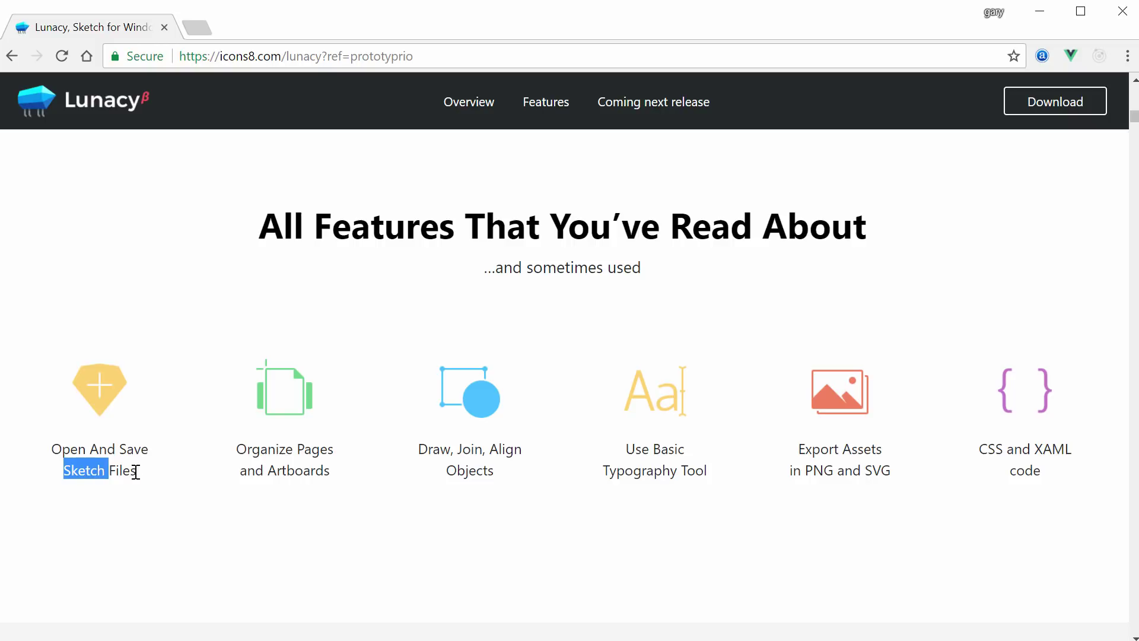
pyautogui.click(135, 471)
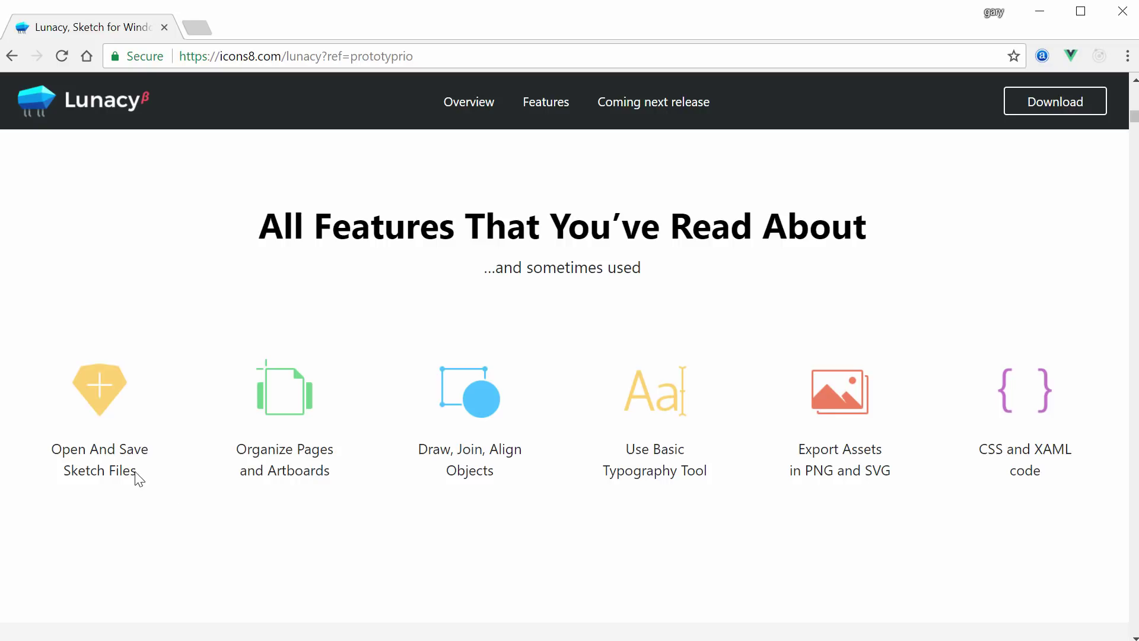
pyautogui.moveTo(135, 473); pyautogui.dragTo(50, 453)
pyautogui.click(52, 453)
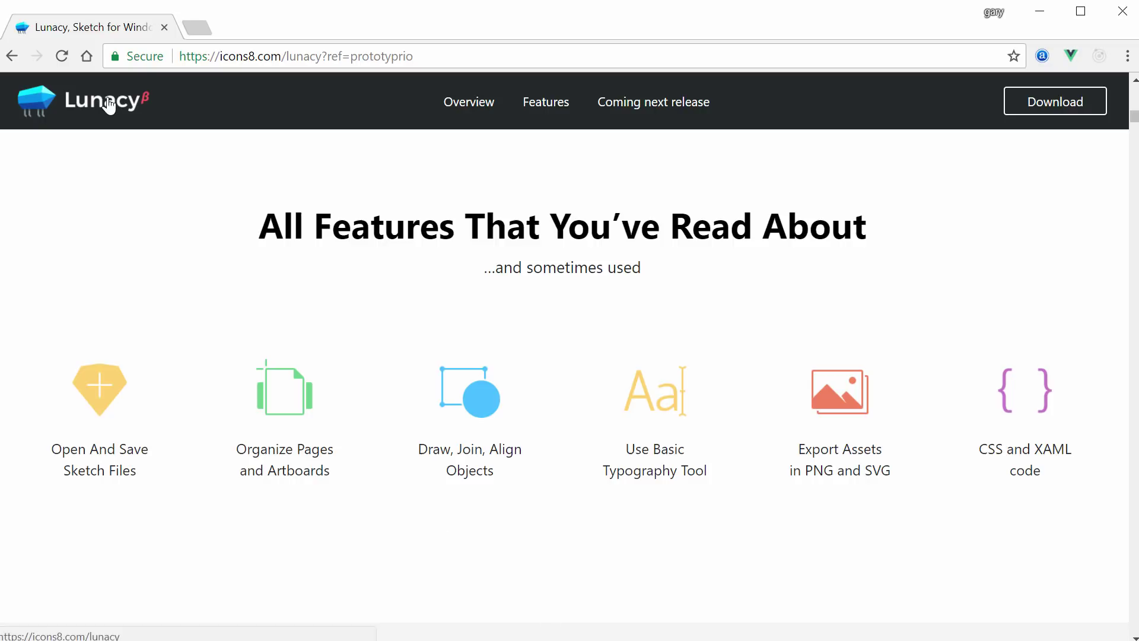
# Step: Highlight the All Features heading and the CSS and XAML code caption
pyautogui.moveTo(261, 237); pyautogui.dragTo(777, 261)
pyautogui.click(876, 274)
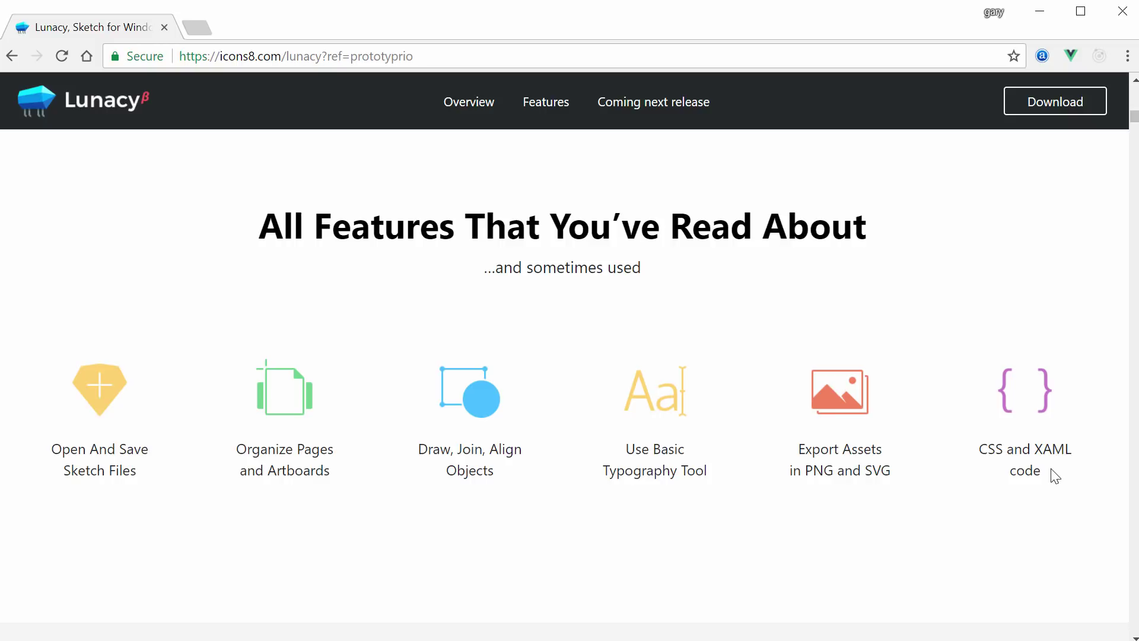
pyautogui.moveTo(1032, 465); pyautogui.dragTo(974, 450)
pyautogui.click(972, 453)
# Step: Highlight the Under Active Development heading and subtitle
pyautogui.scroll(-10, 846, 365)
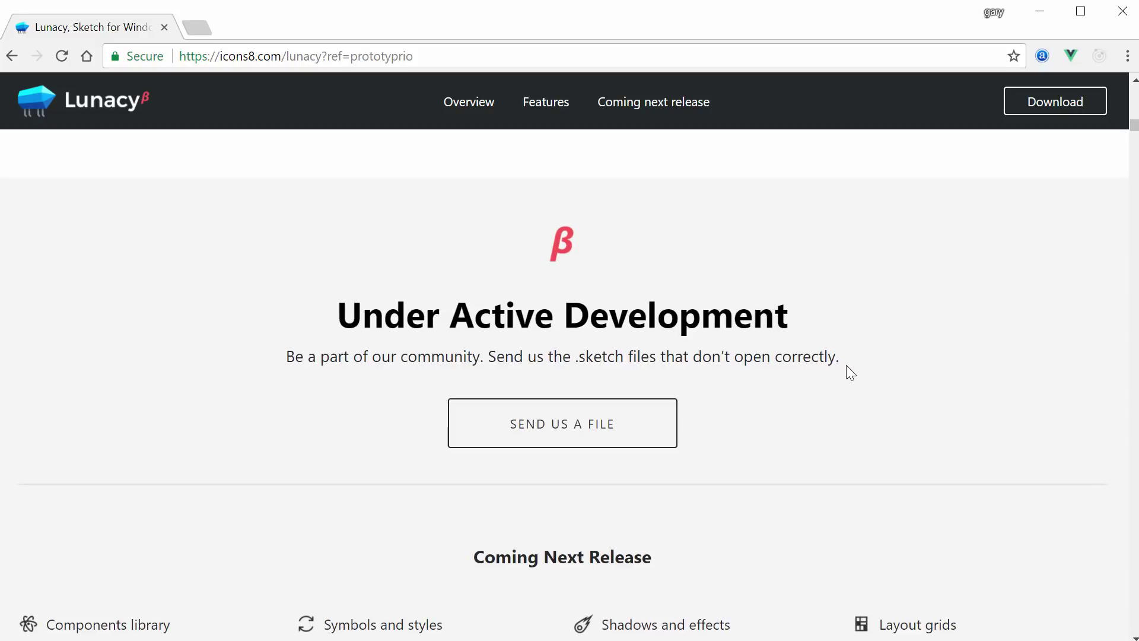
pyautogui.scroll(2, 850, 296)
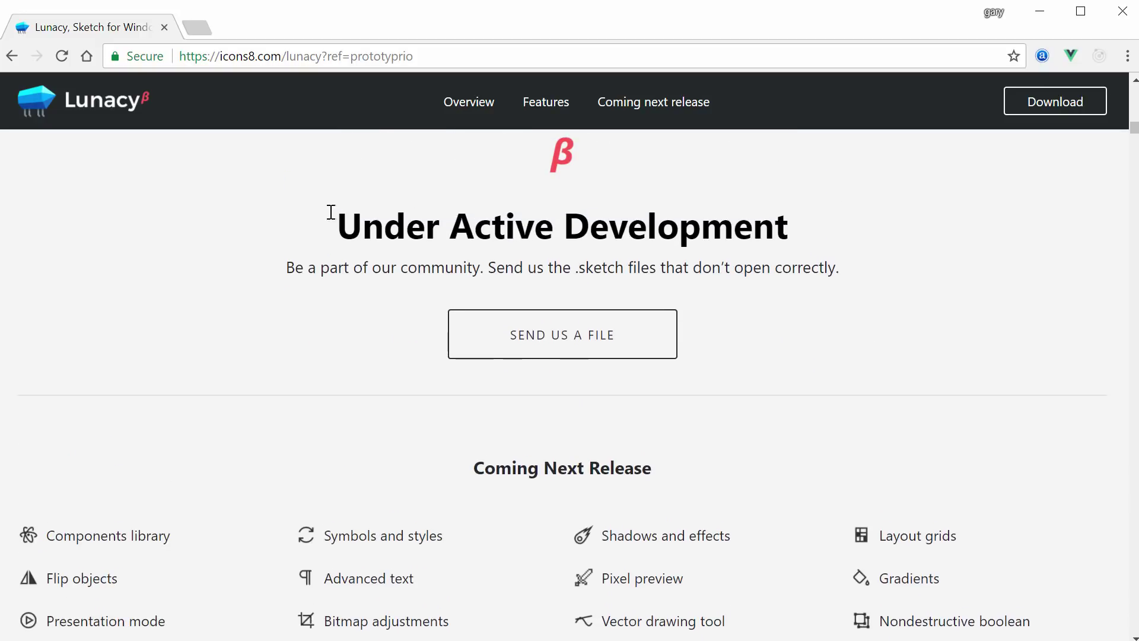
pyautogui.moveTo(318, 221); pyautogui.dragTo(908, 262)
pyautogui.click(803, 258)
# Step: Scroll to Coming Next Release and highlight the list, 'Gradients' and 'Shadows and effects'
pyautogui.scroll(-2, 858, 344)
pyautogui.scroll(-1, 859, 342)
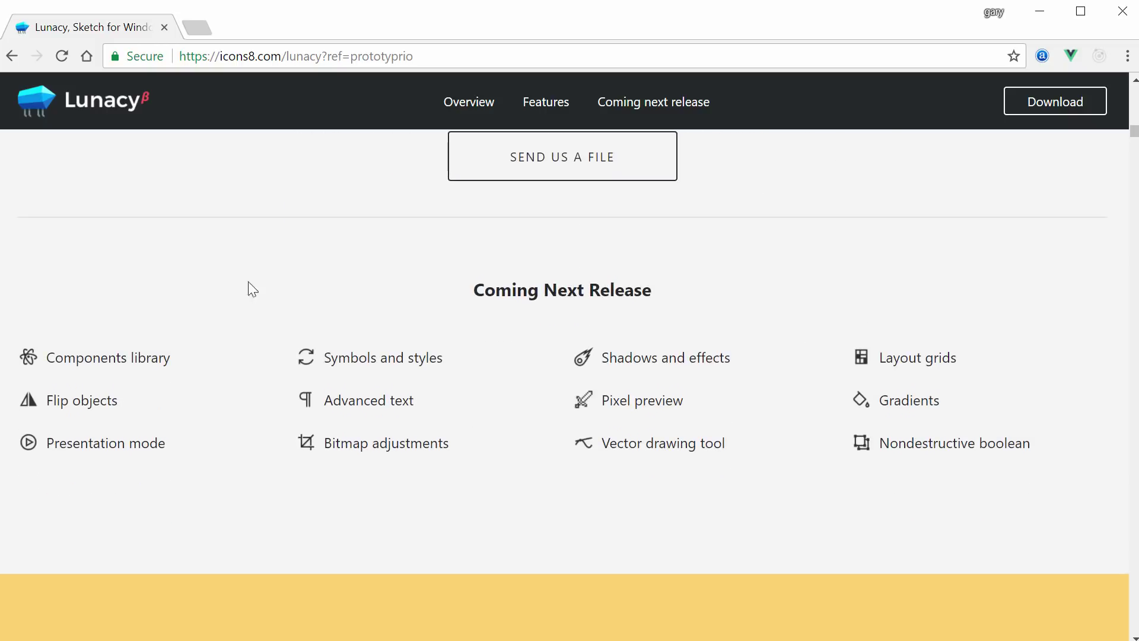
pyautogui.moveTo(300, 294); pyautogui.dragTo(1047, 458)
pyautogui.click(1056, 453)
pyautogui.doubleClick(942, 401)
pyautogui.moveTo(610, 358); pyautogui.dragTo(760, 363)
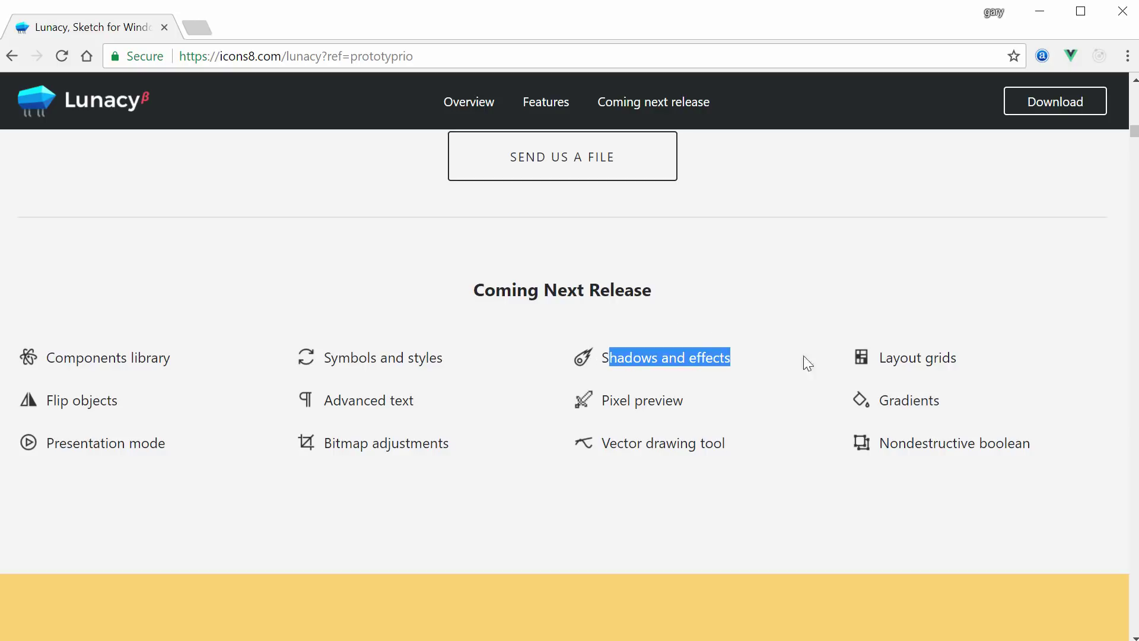
pyautogui.click(735, 359)
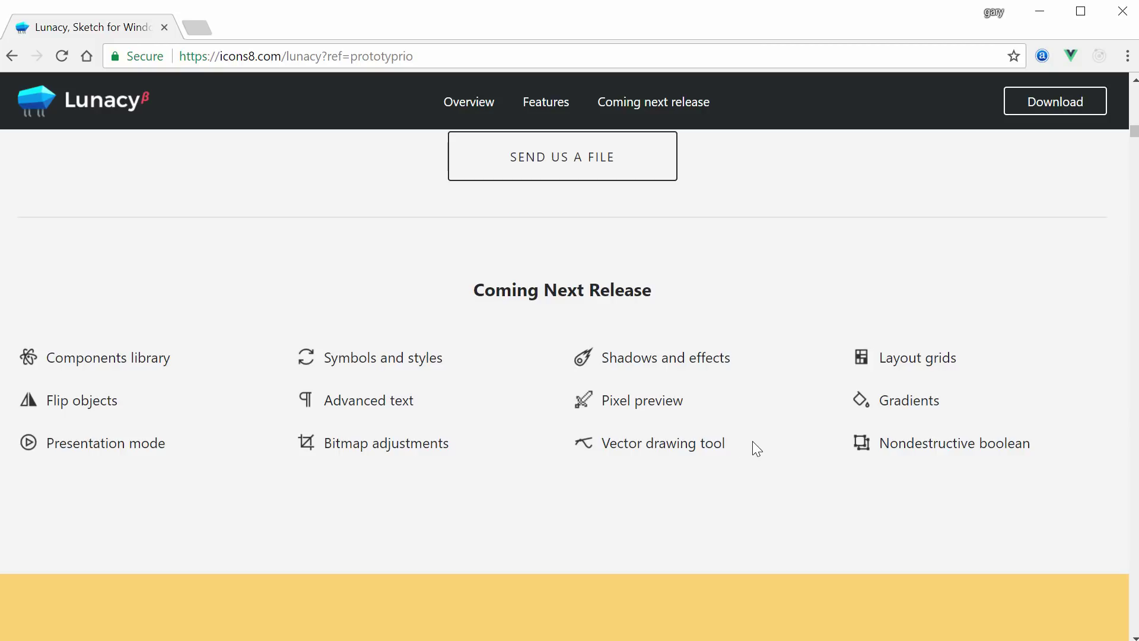
# Step: Reselect the upcoming features list, then 'Gradients' and 'Shadows and effects' once more
pyautogui.moveTo(753, 442)
pyautogui.mouseDown()
pyautogui.moveTo(503, 415)
pyautogui.moveTo(115, 338)
pyautogui.mouseUp()
pyautogui.click(437, 310)
pyautogui.doubleClick(900, 400)
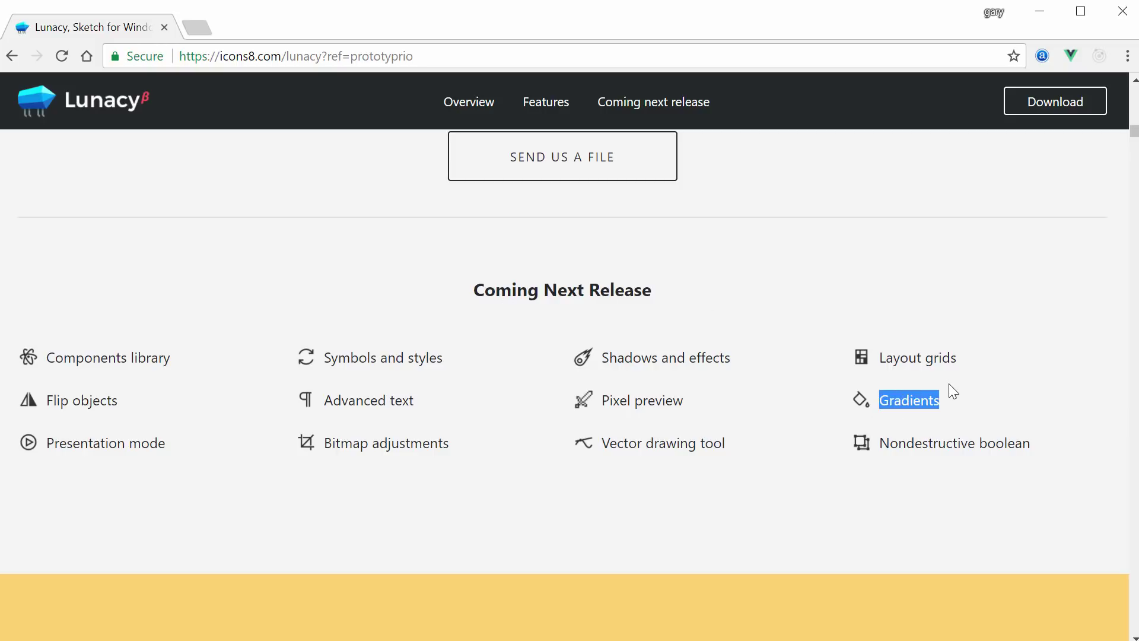
pyautogui.click(715, 359)
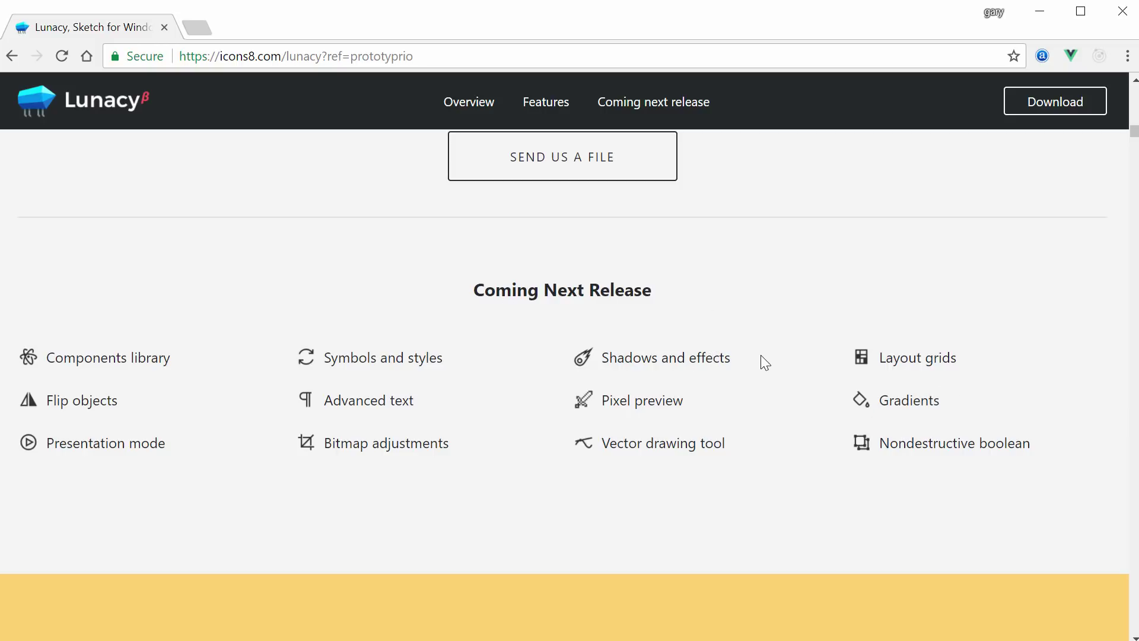
pyautogui.moveTo(760, 356); pyautogui.dragTo(592, 357)
pyautogui.click(800, 301)
# Step: Scroll through the reader comments below the Download button
pyautogui.scroll(-5, 1083, 442)
pyautogui.scroll(-6, 1083, 443)
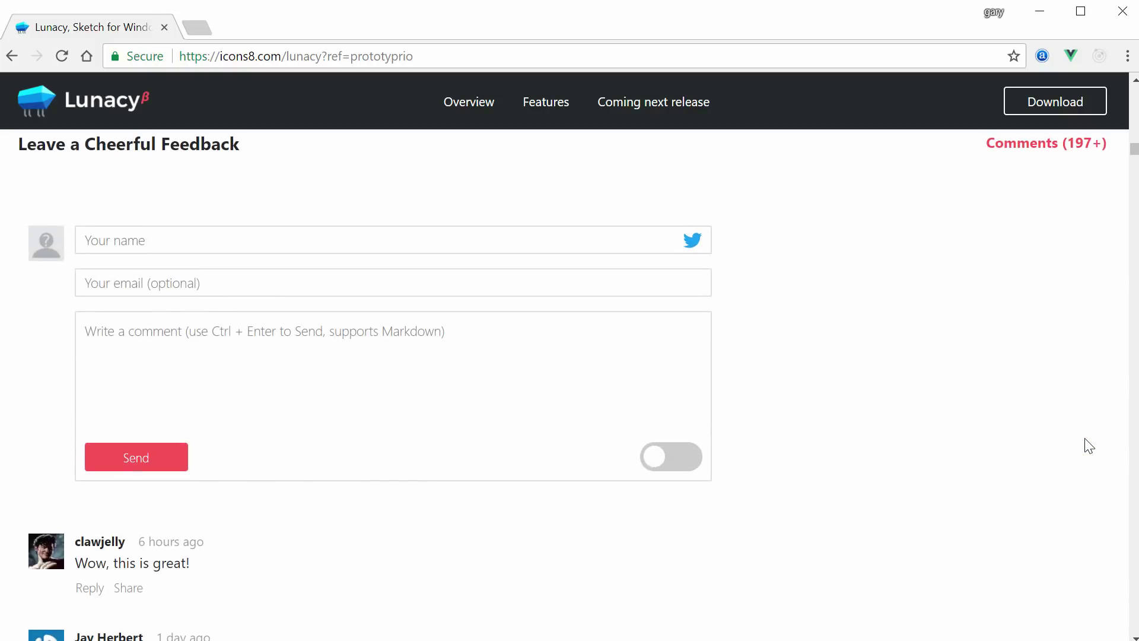
pyautogui.scroll(-6, 1089, 446)
pyautogui.scroll(2, 1086, 442)
pyautogui.scroll(-3, 1085, 439)
pyautogui.scroll(2, 1089, 436)
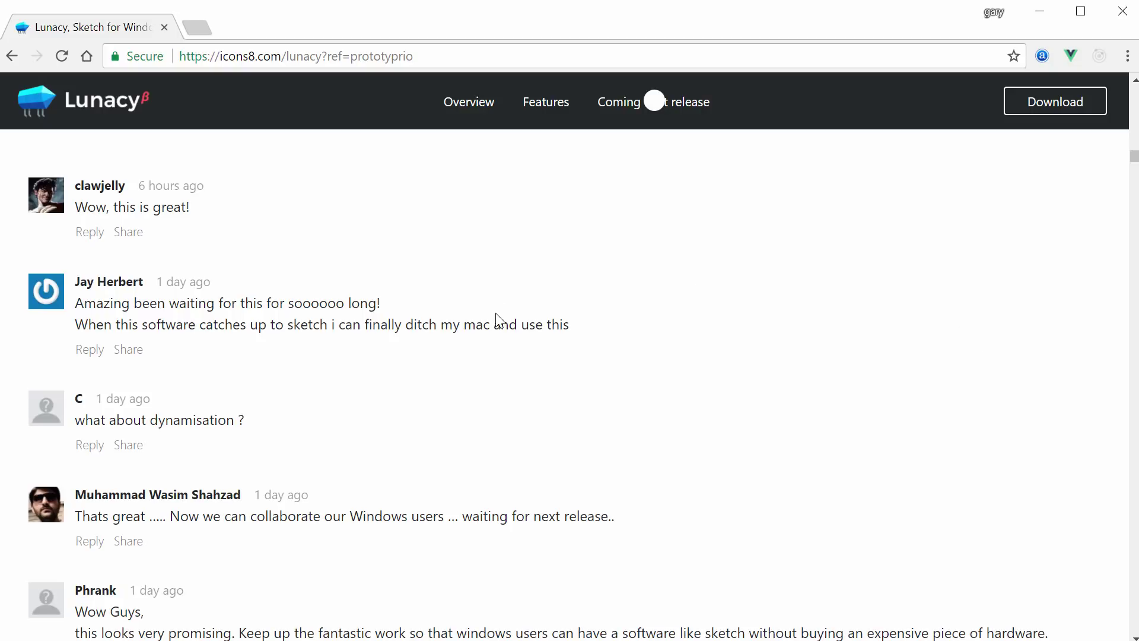
pyautogui.scroll(-5, 656, 363)
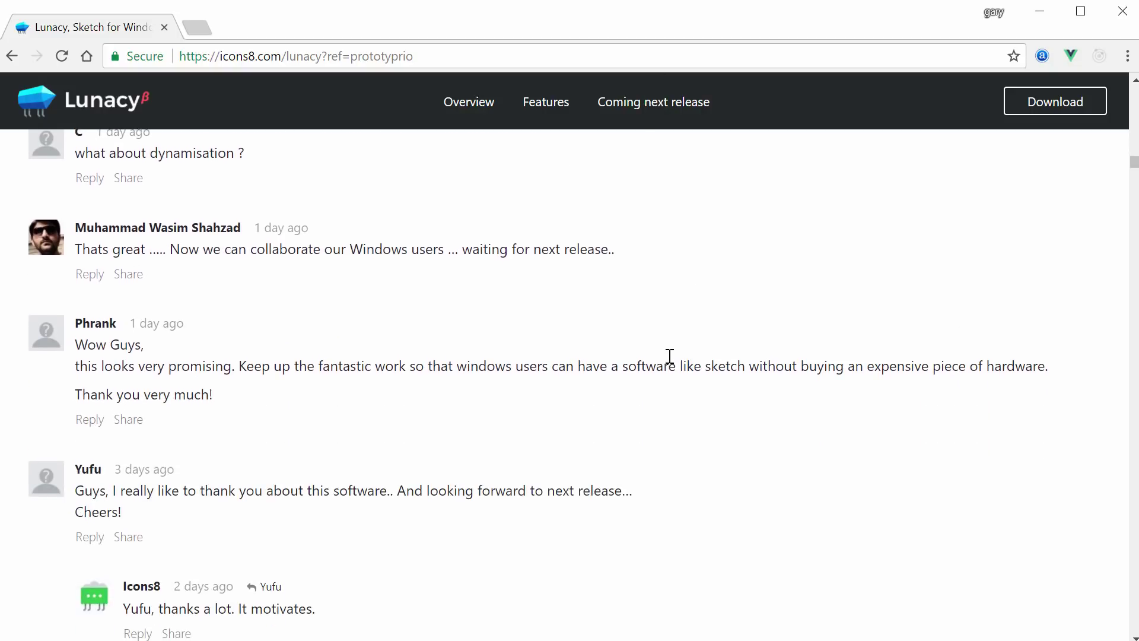
pyautogui.scroll(-6, 719, 350)
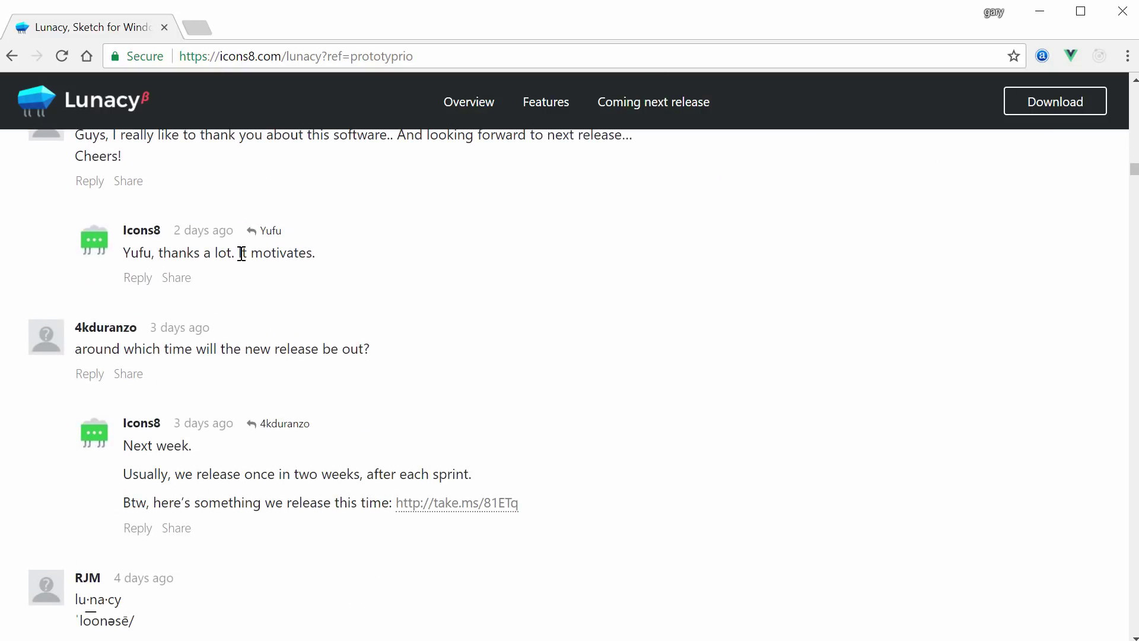
pyautogui.scroll(2, 517, 300)
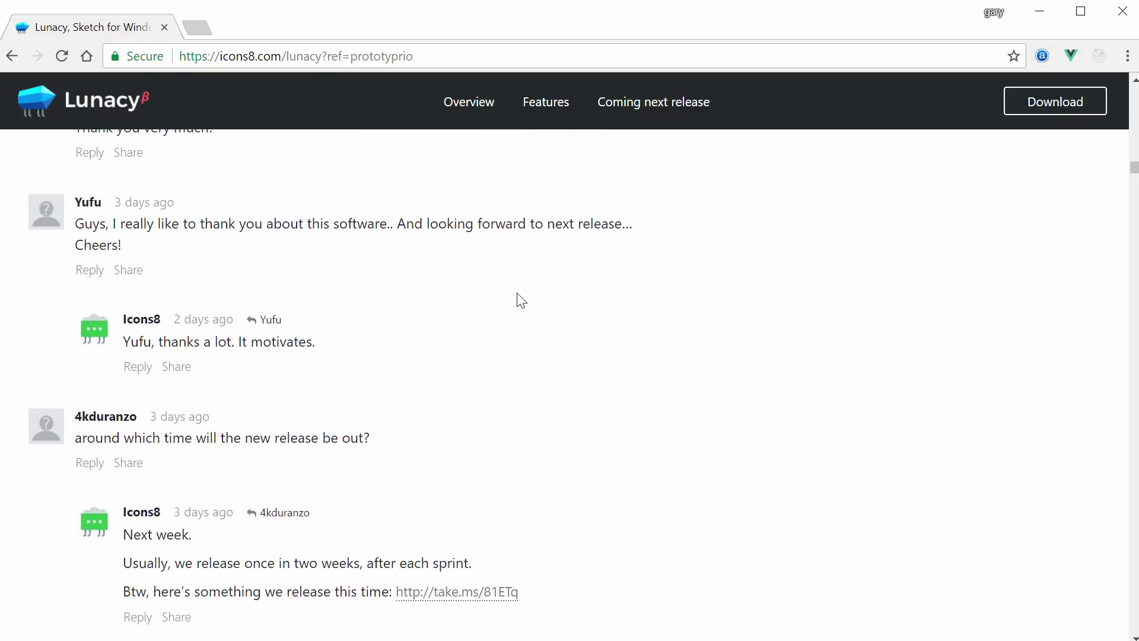
# Step: Search the page for 'proto' and highlight the comment asking about prototyping
pyautogui.hotkey('ctrl', 'f')
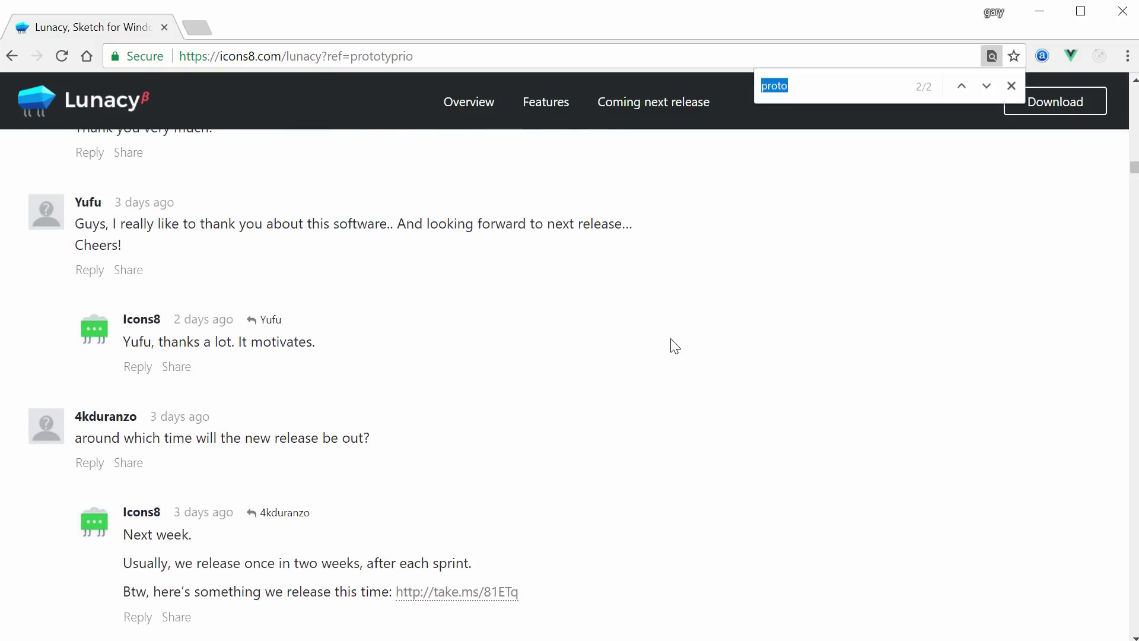
pyautogui.write('proto')
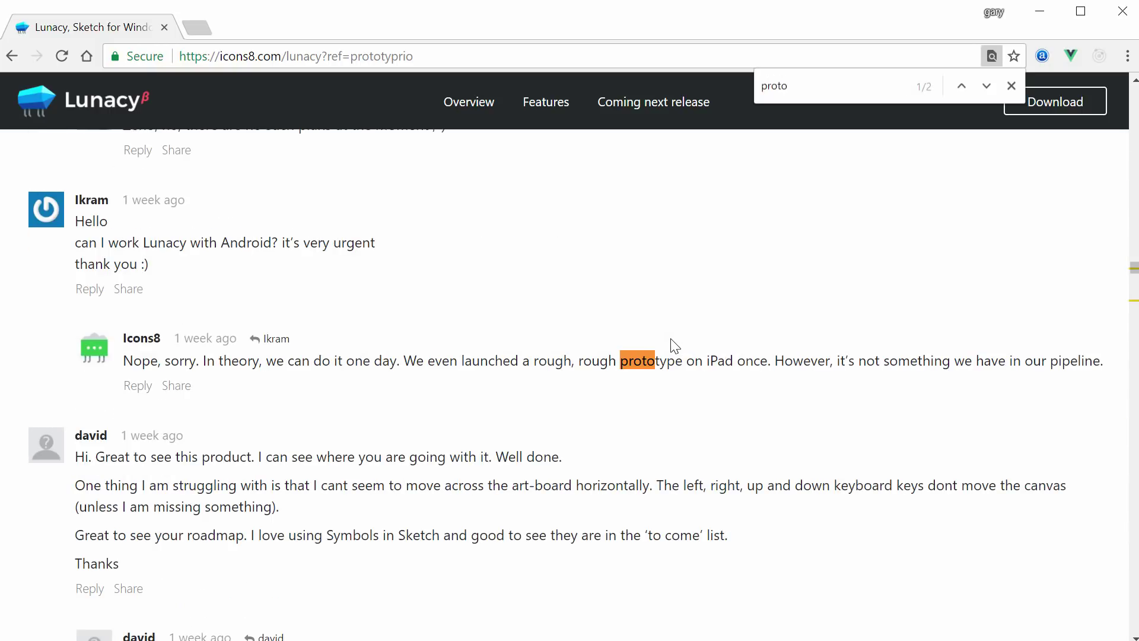
pyautogui.click(987, 86)
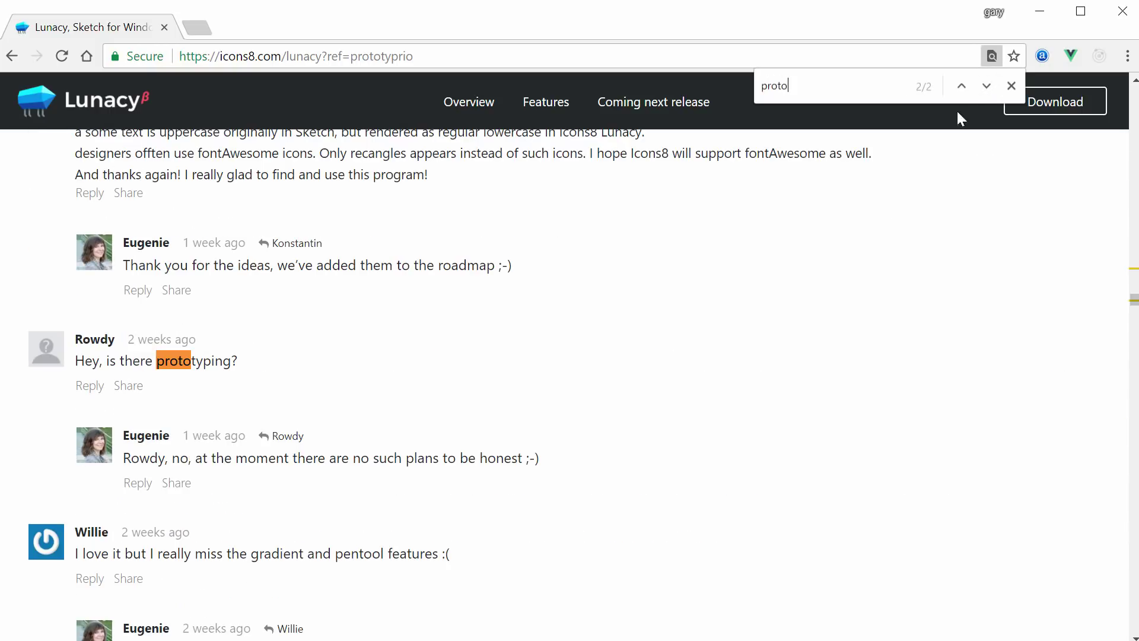
pyautogui.moveTo(98, 360); pyautogui.dragTo(318, 360)
pyautogui.click(294, 379)
# Step: Highlight the team's reply saying there are no such plans, then close the search
pyautogui.moveTo(189, 459); pyautogui.dragTo(356, 461)
pyautogui.click(403, 460)
pyautogui.moveTo(564, 460); pyautogui.dragTo(134, 461)
pyautogui.click(130, 460)
pyautogui.click(1010, 86)
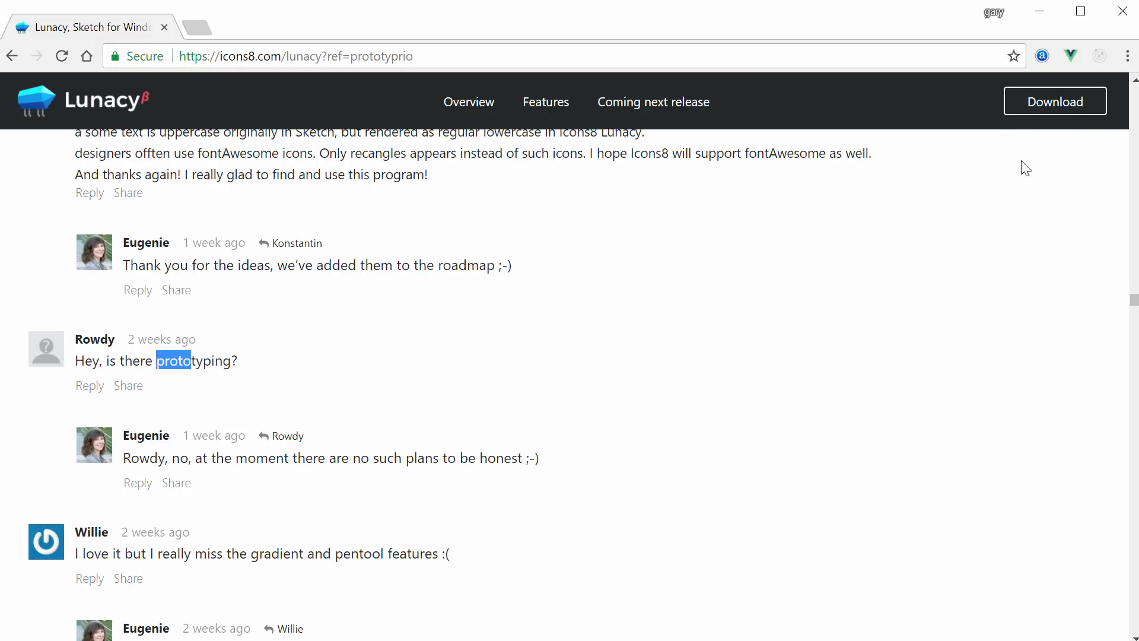
pyautogui.click(990, 278)
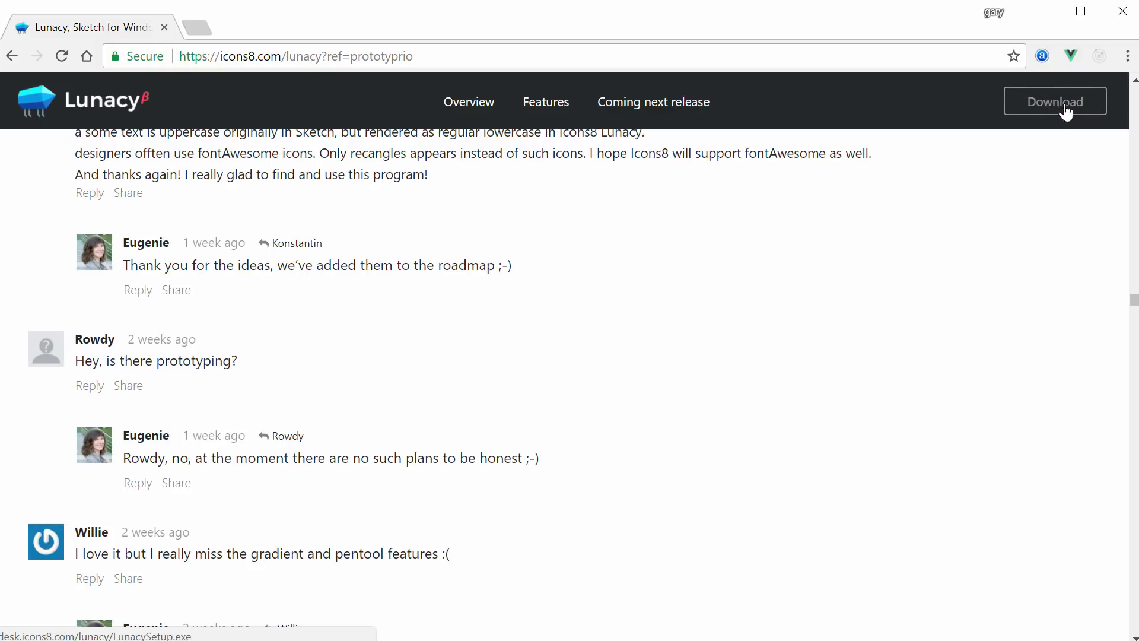
# Step: Minimize Chrome and start a new Lunacy document, discarding the old project's changes
pyautogui.click(1042, 13)
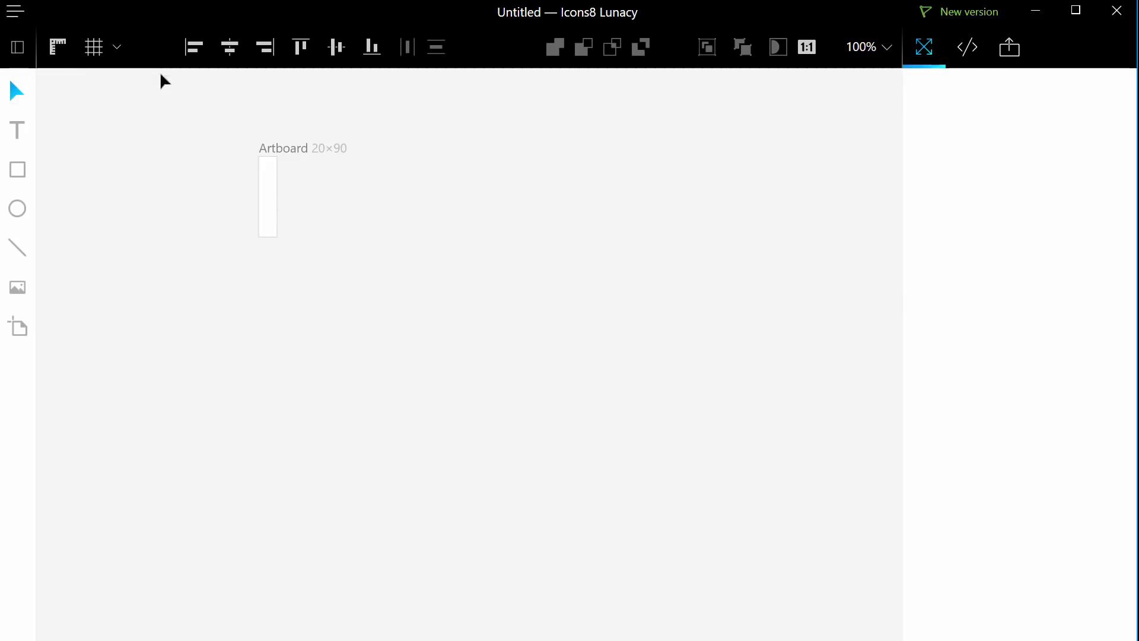
pyautogui.click(13, 13)
pyautogui.click(37, 71)
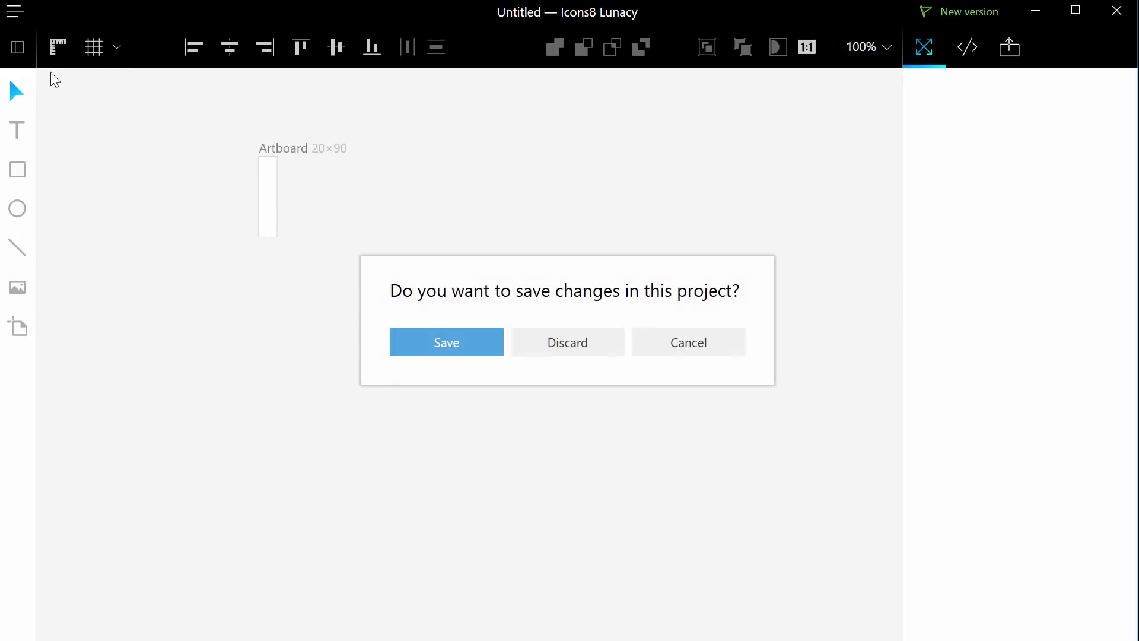
pyautogui.click(584, 338)
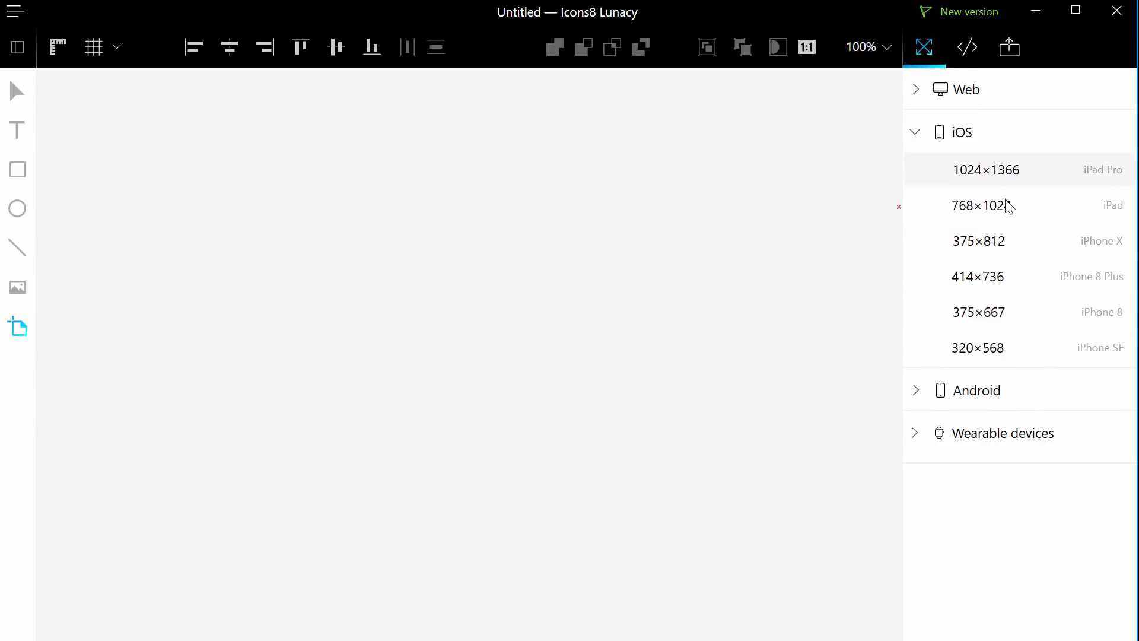
# Step: Create a 375×812 iPhone X artboard from the iOS presets and select it
pyautogui.click(1029, 242)
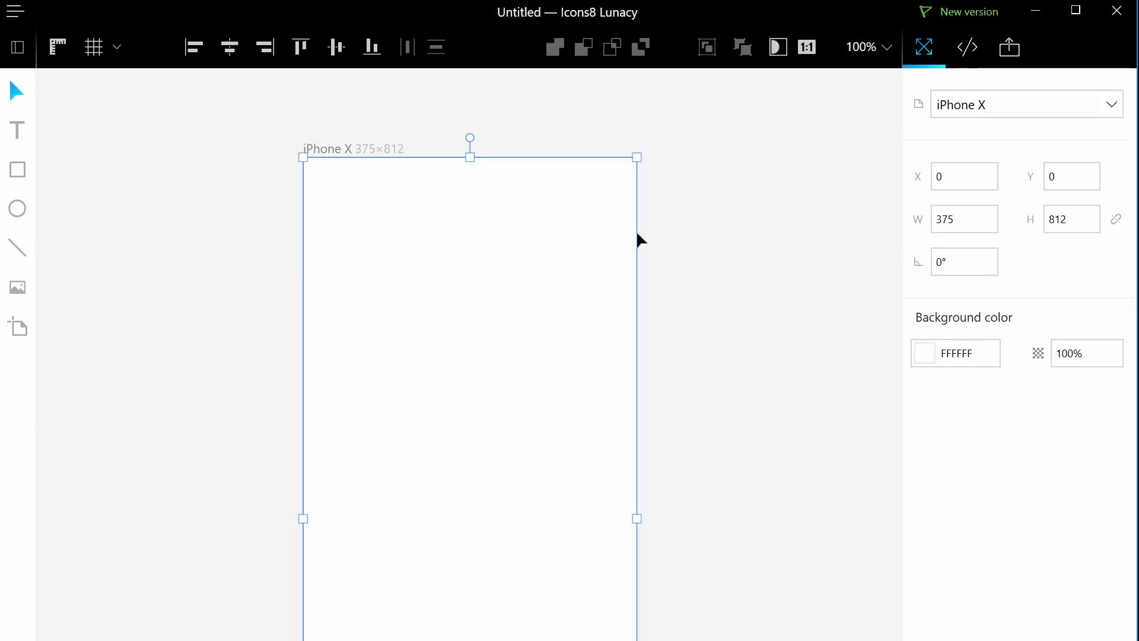
pyautogui.click(759, 235)
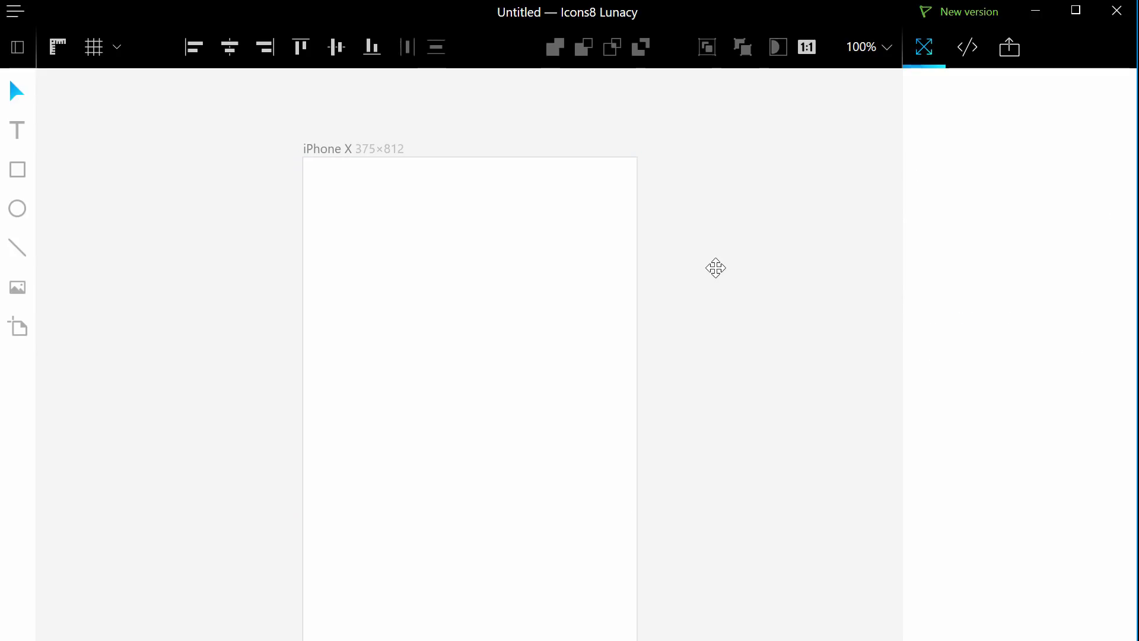
pyautogui.moveTo(715, 263)
pyautogui.mouseDown()
pyautogui.moveTo(742, 153)
pyautogui.moveTo(722, 258)
pyautogui.mouseUp()
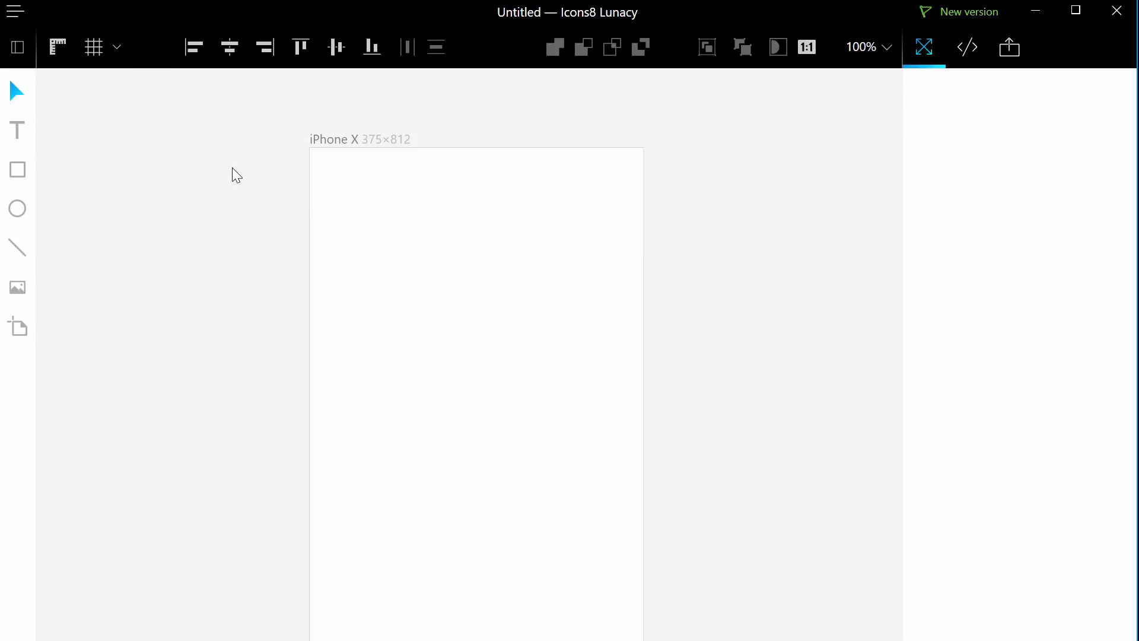
pyautogui.click(362, 141)
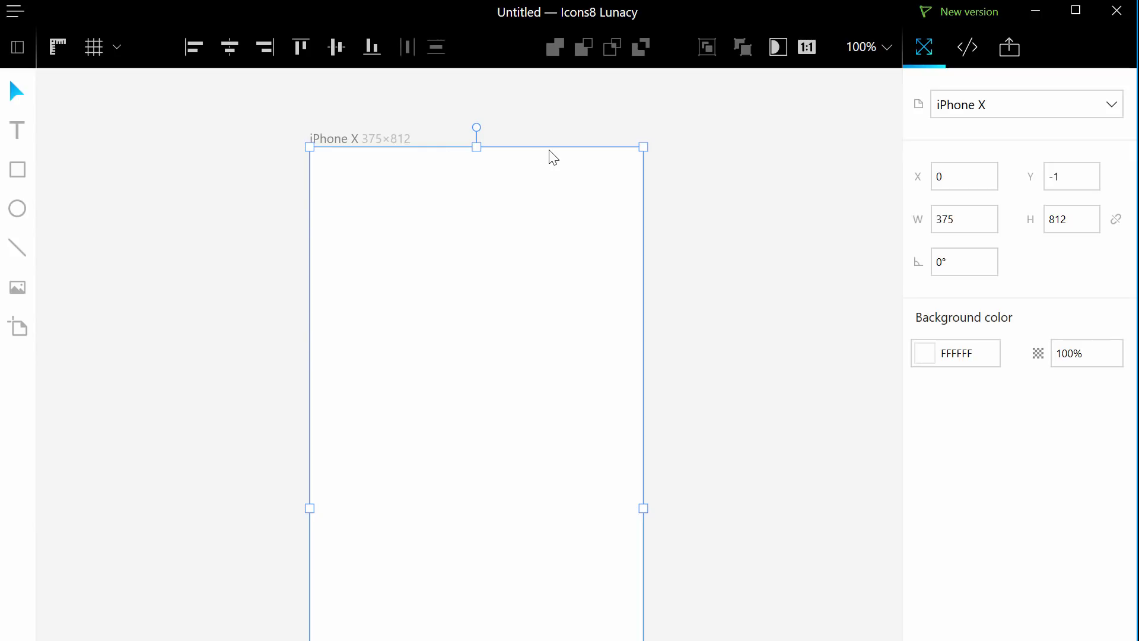
# Step: Test the artboard's white FFFFFF background opacity and leave it at 100%
pyautogui.click(936, 362)
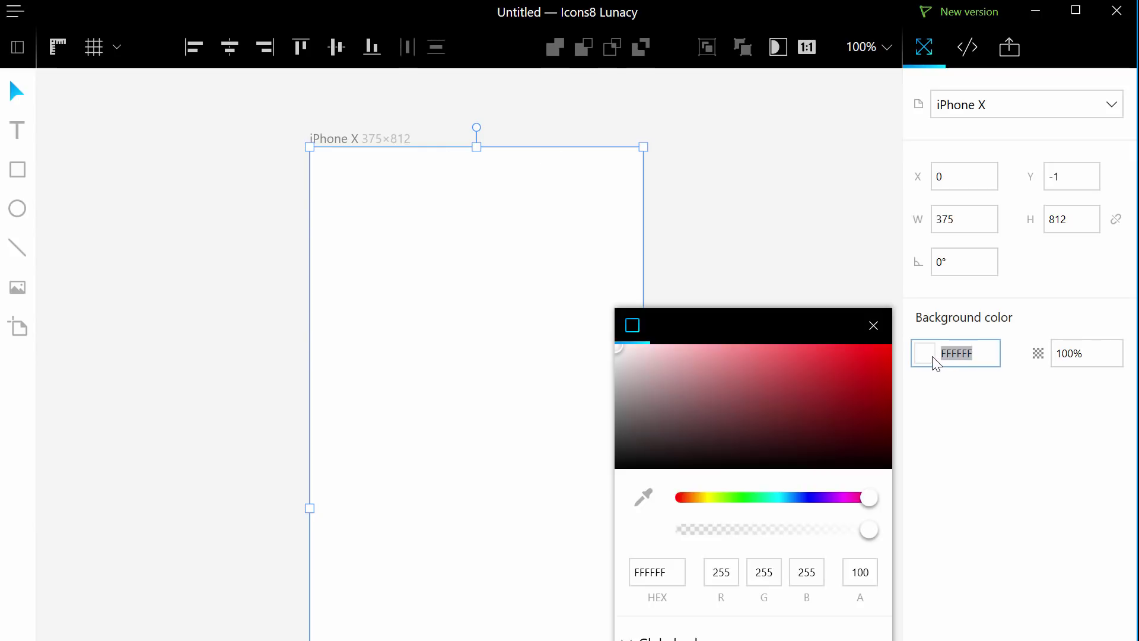
pyautogui.moveTo(821, 317); pyautogui.dragTo(772, 141)
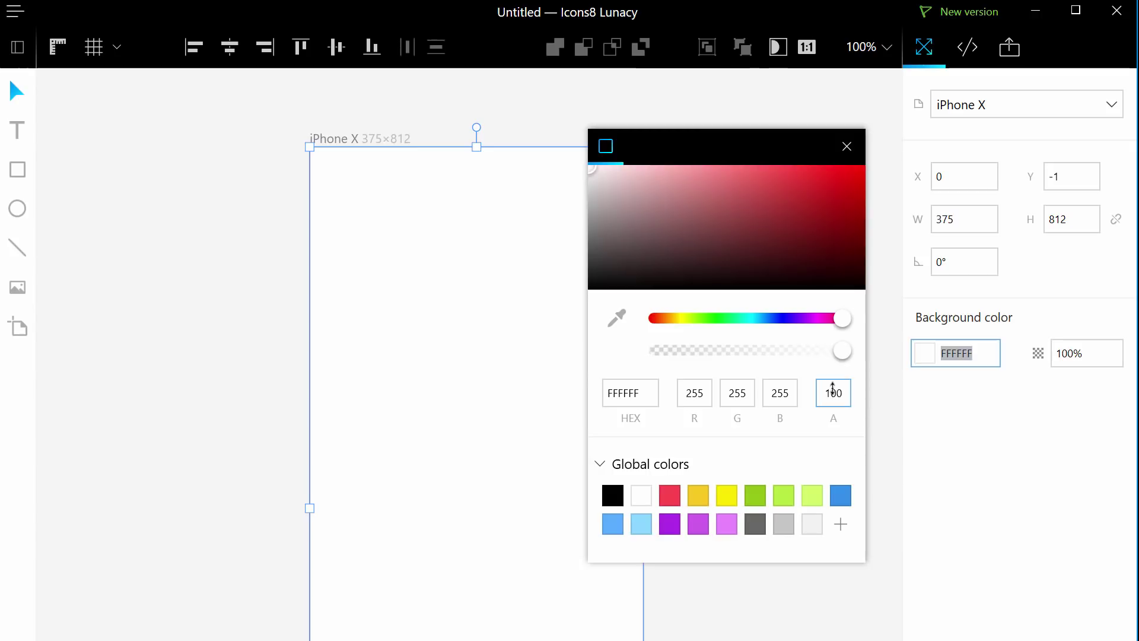
pyautogui.moveTo(843, 350); pyautogui.dragTo(855, 319)
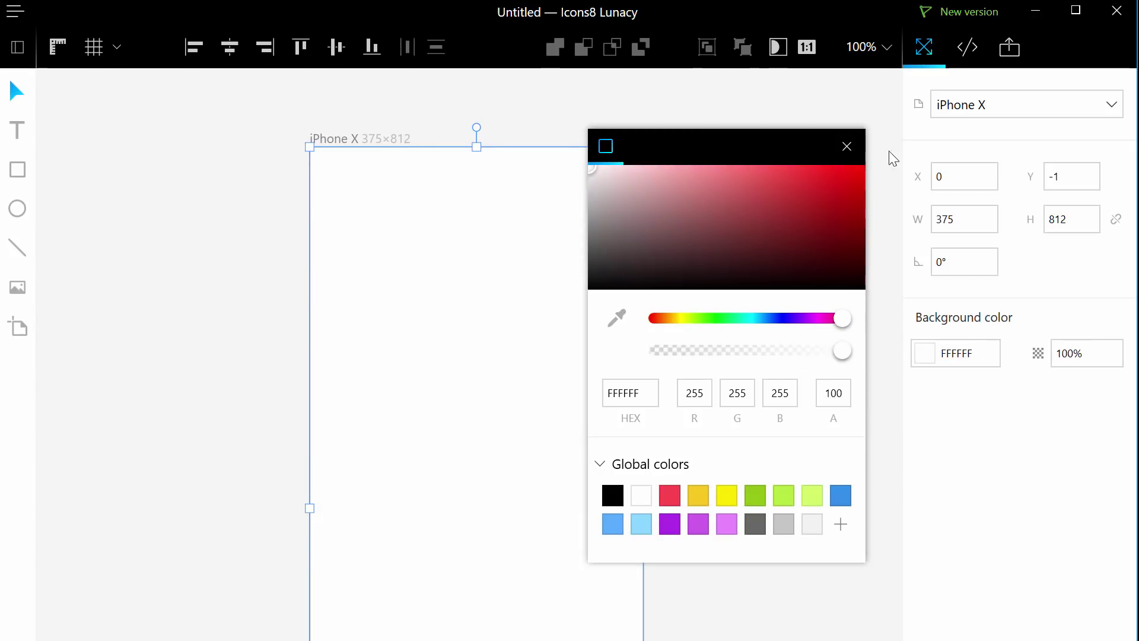
pyautogui.click(846, 147)
pyautogui.click(231, 157)
pyautogui.click(24, 170)
# Step: Draw a 375×294 rectangle across the artboard top at Y 0 with a solid fill
pyautogui.moveTo(310, 149); pyautogui.dragTo(648, 412)
pyautogui.press('Up')
pyautogui.click(938, 362)
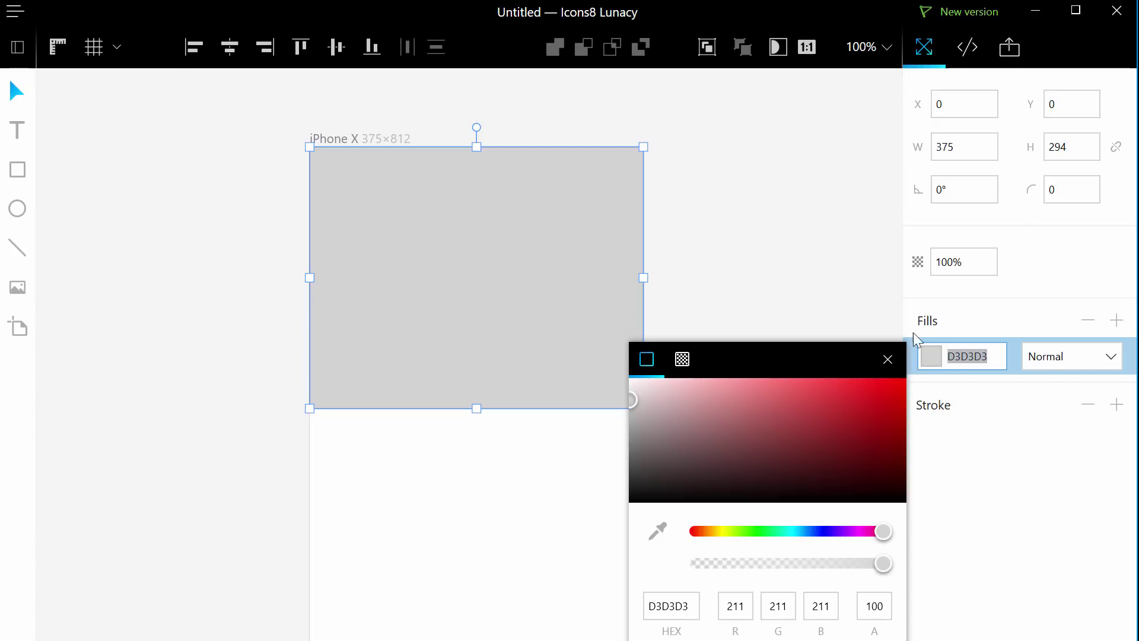
pyautogui.click(683, 360)
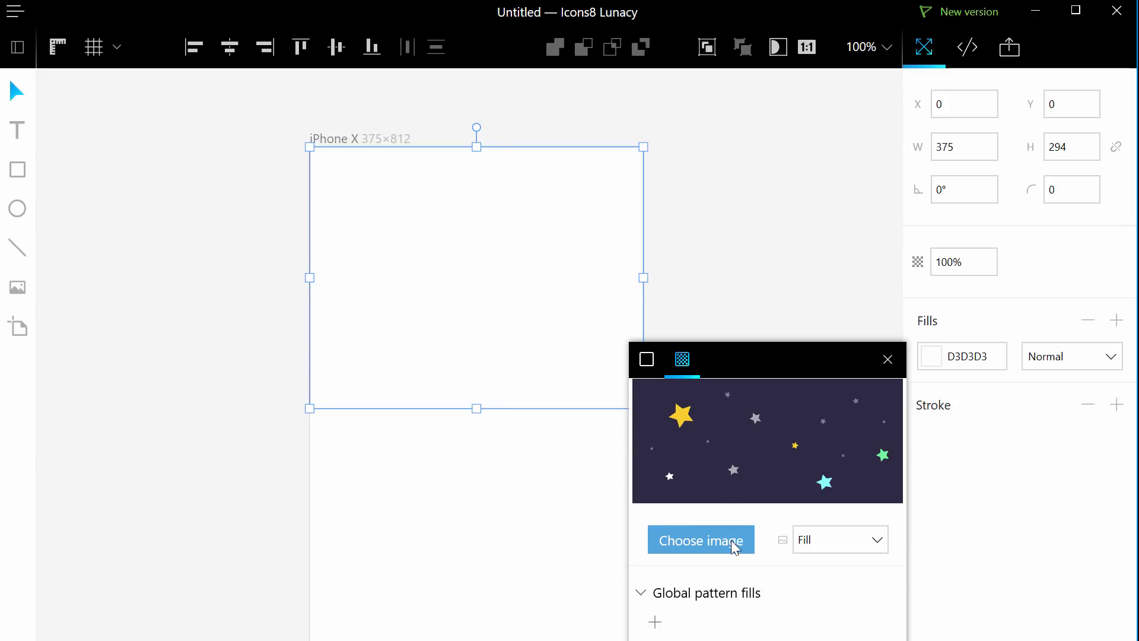
pyautogui.click(637, 369)
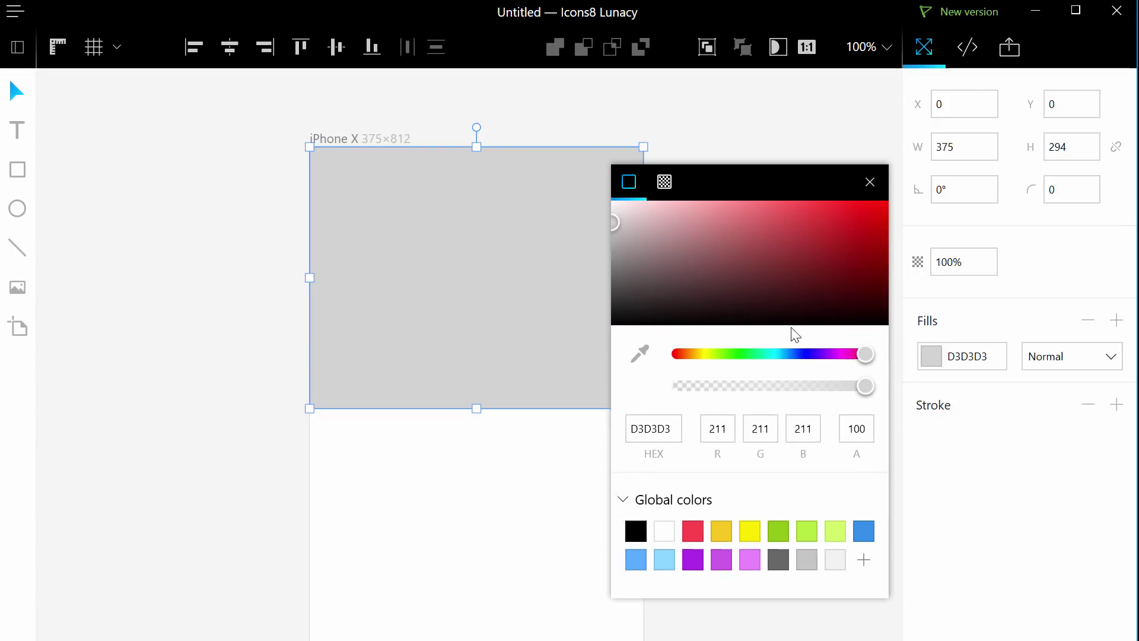
# Step: Fill the rectangle with blue 2767A8, save it as a global colour, keep Normal blending
pyautogui.click(789, 354)
pyautogui.moveTo(852, 254); pyautogui.dragTo(824, 244)
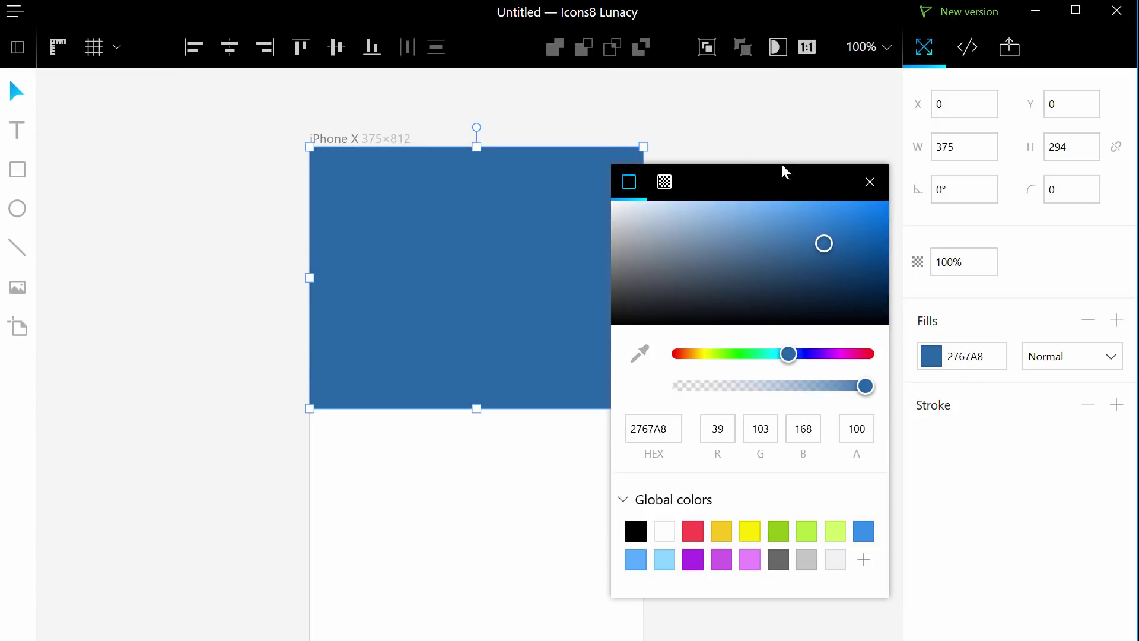
pyautogui.click(864, 560)
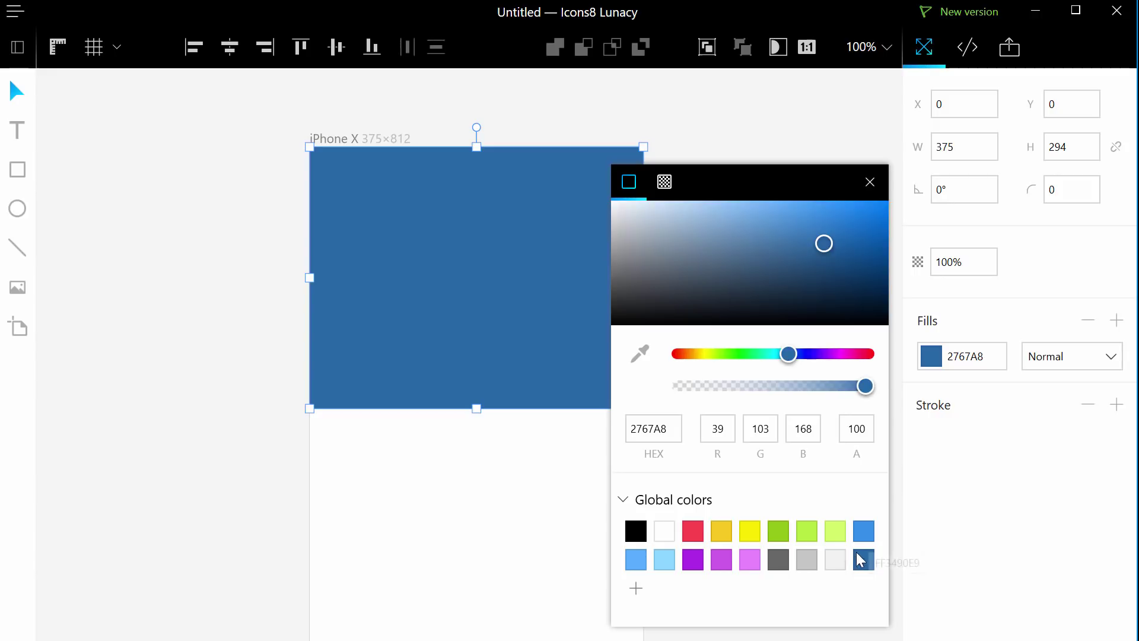
pyautogui.click(796, 98)
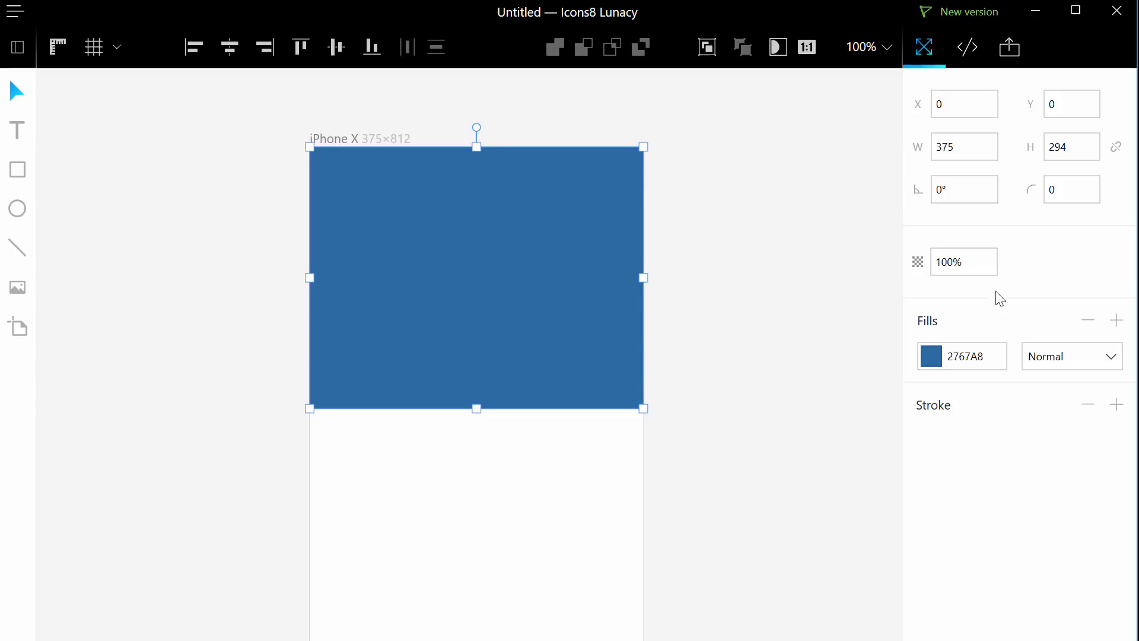
pyautogui.click(1052, 356)
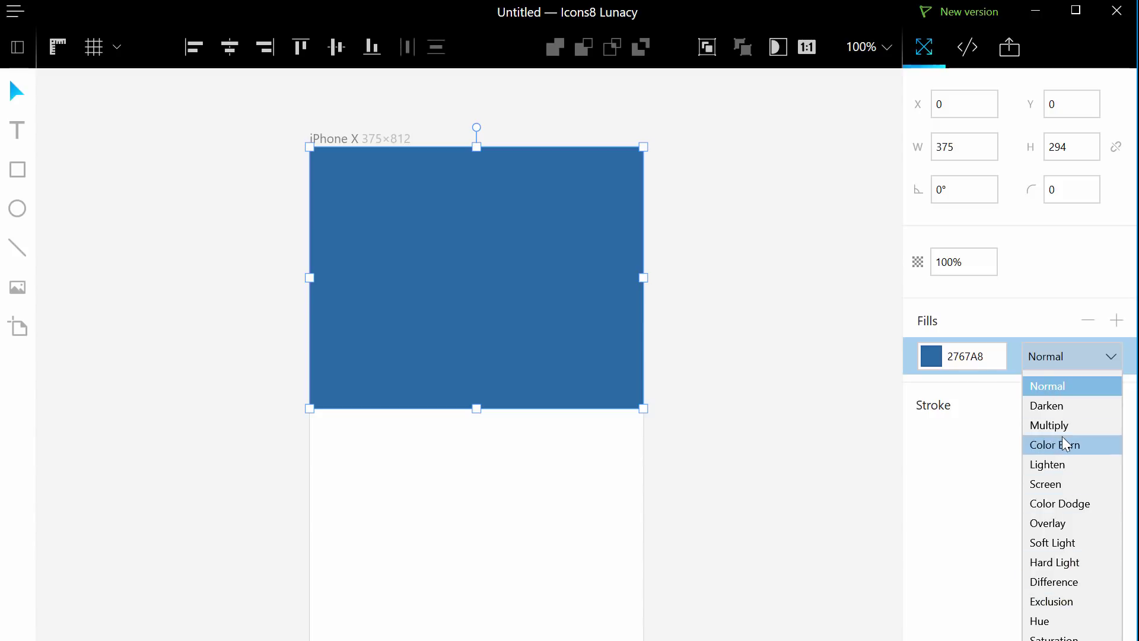
pyautogui.click(824, 342)
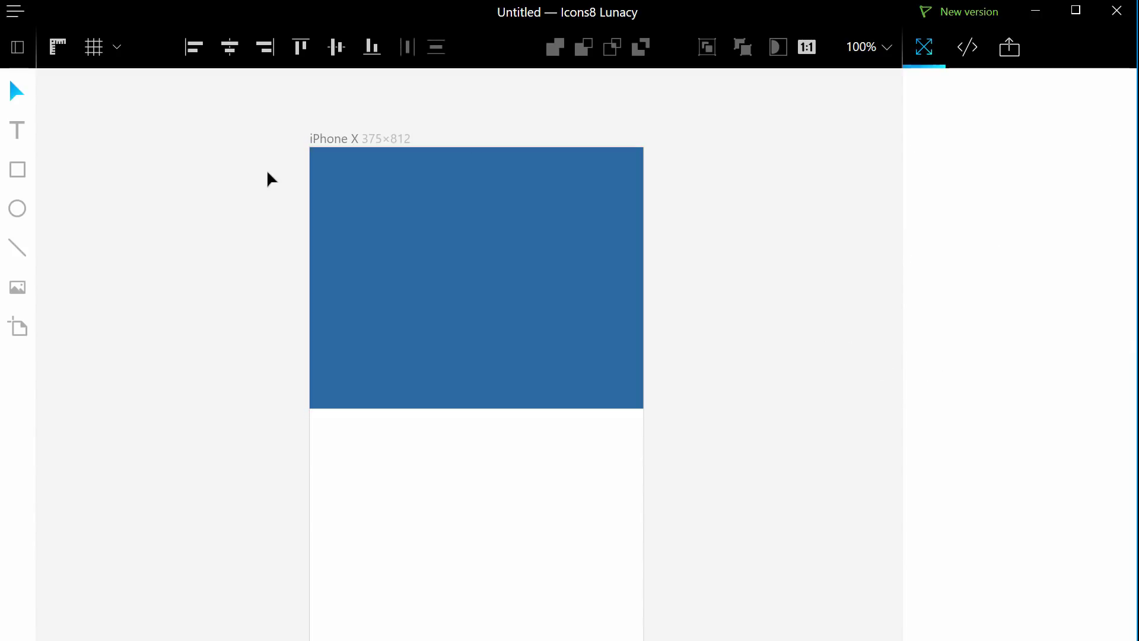
# Step: Add a 'Type something' text box across the blue block with white FFFFFF text
pyautogui.click(12, 134)
pyautogui.moveTo(312, 187); pyautogui.dragTo(642, 257)
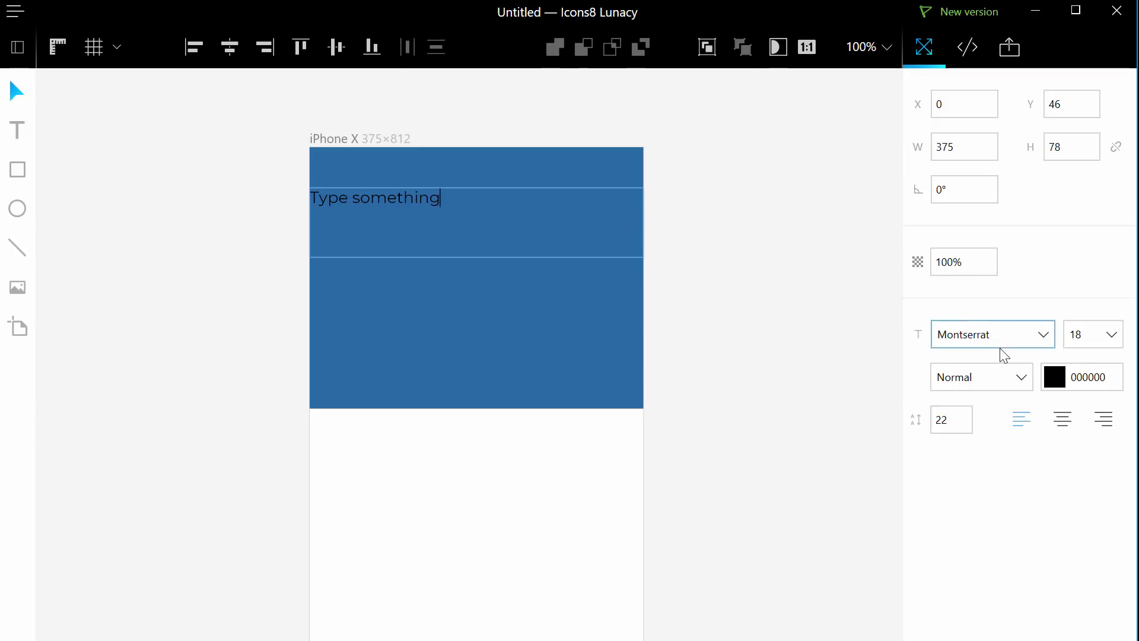
pyautogui.doubleClick(621, 234)
pyautogui.click(1054, 377)
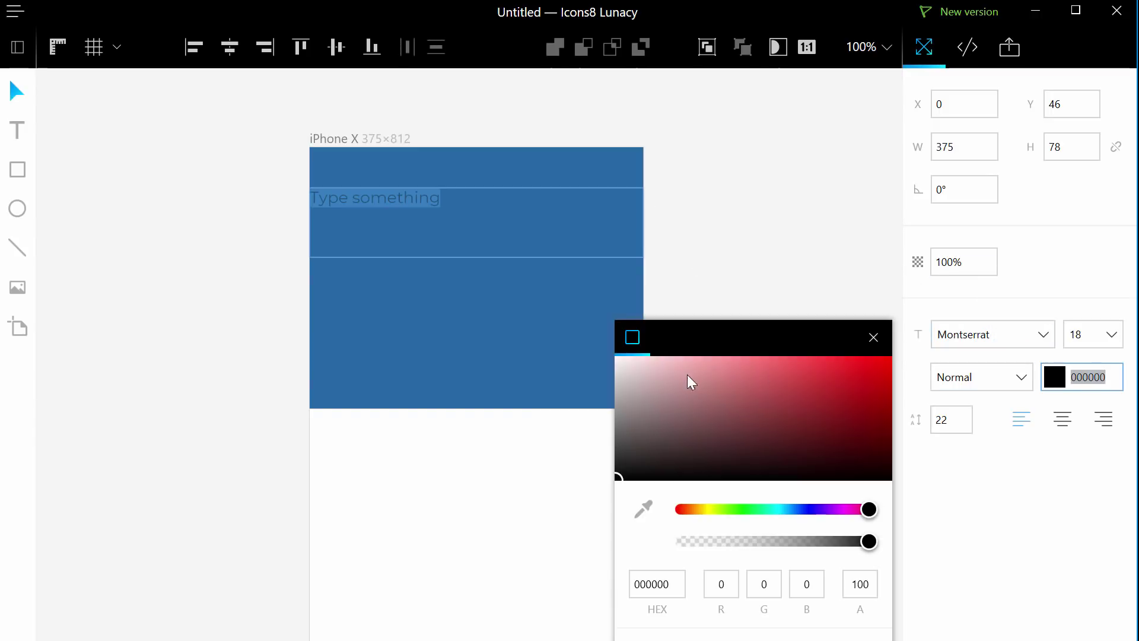
pyautogui.moveTo(681, 376); pyautogui.dragTo(600, 358)
pyautogui.doubleClick(1087, 380)
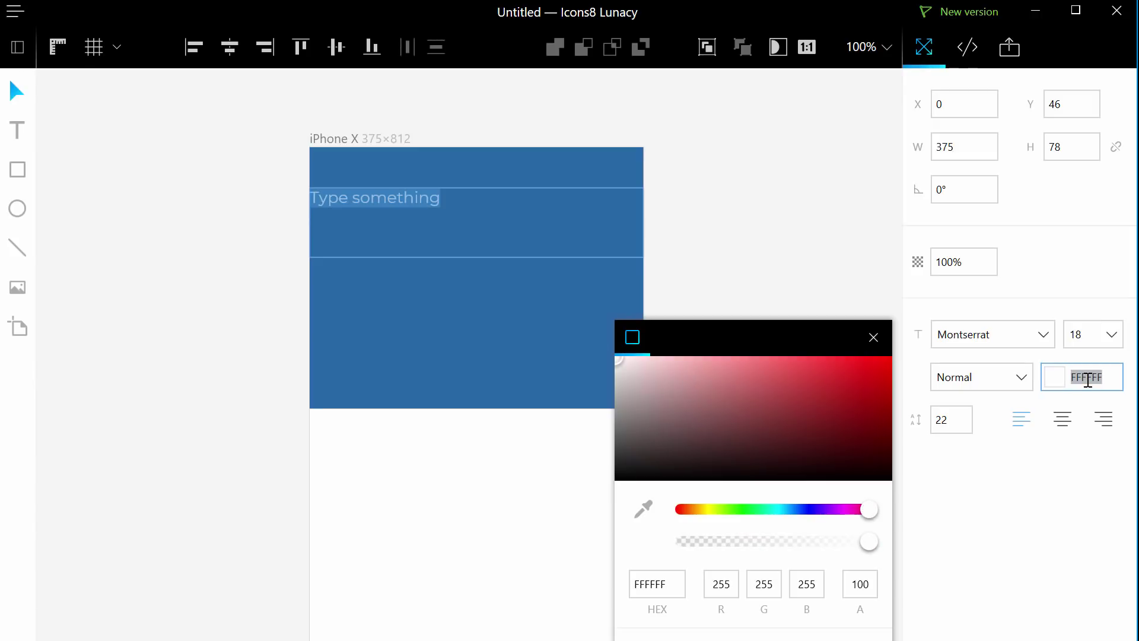
# Step: Centre-align the heading and set its Montserrat font size to 24
pyautogui.click(1066, 421)
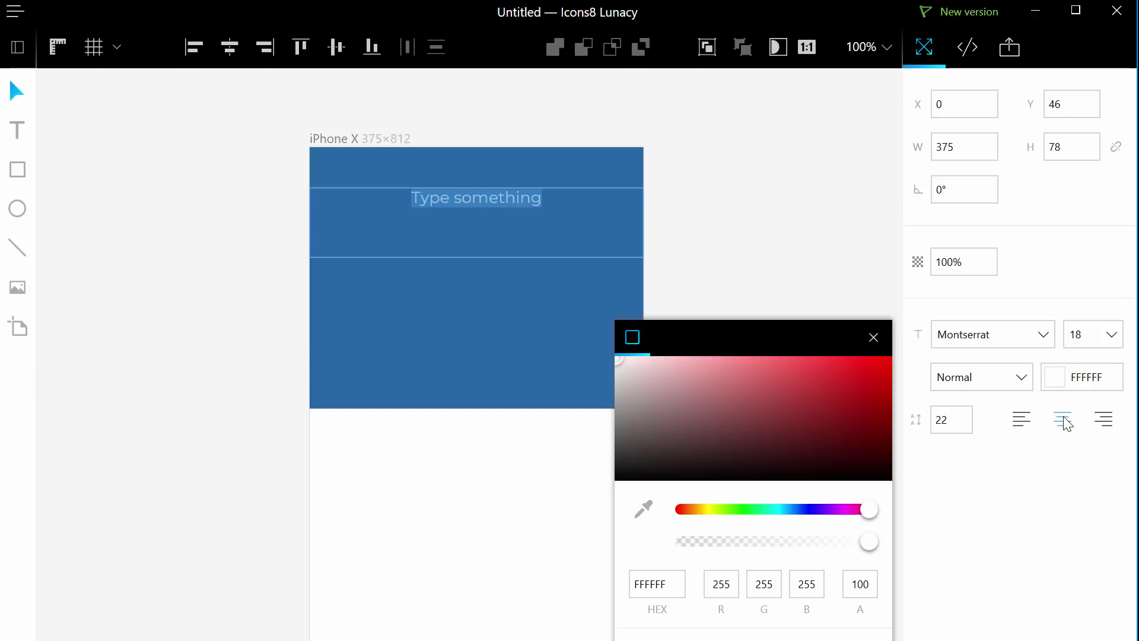
pyautogui.click(1113, 336)
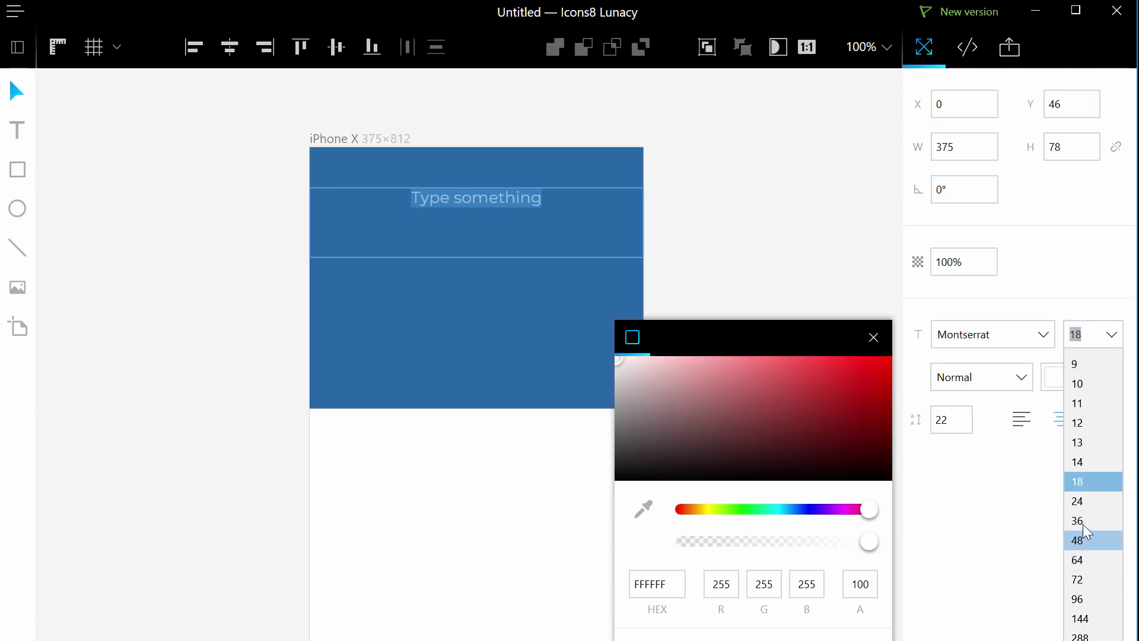
pyautogui.click(1083, 519)
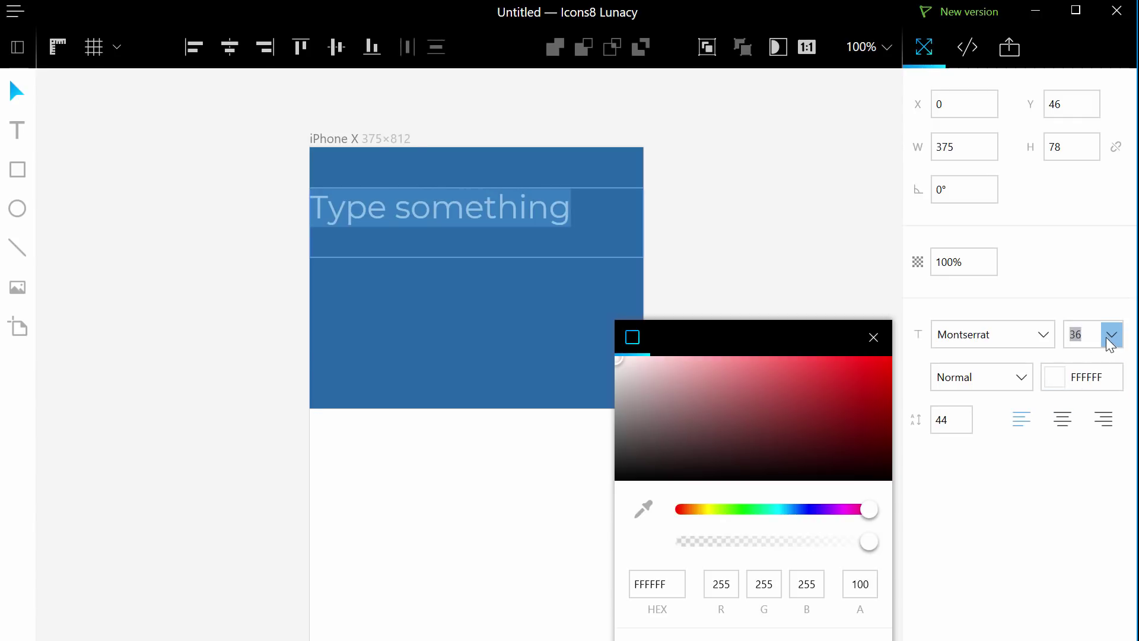
pyautogui.click(1109, 335)
pyautogui.click(1101, 503)
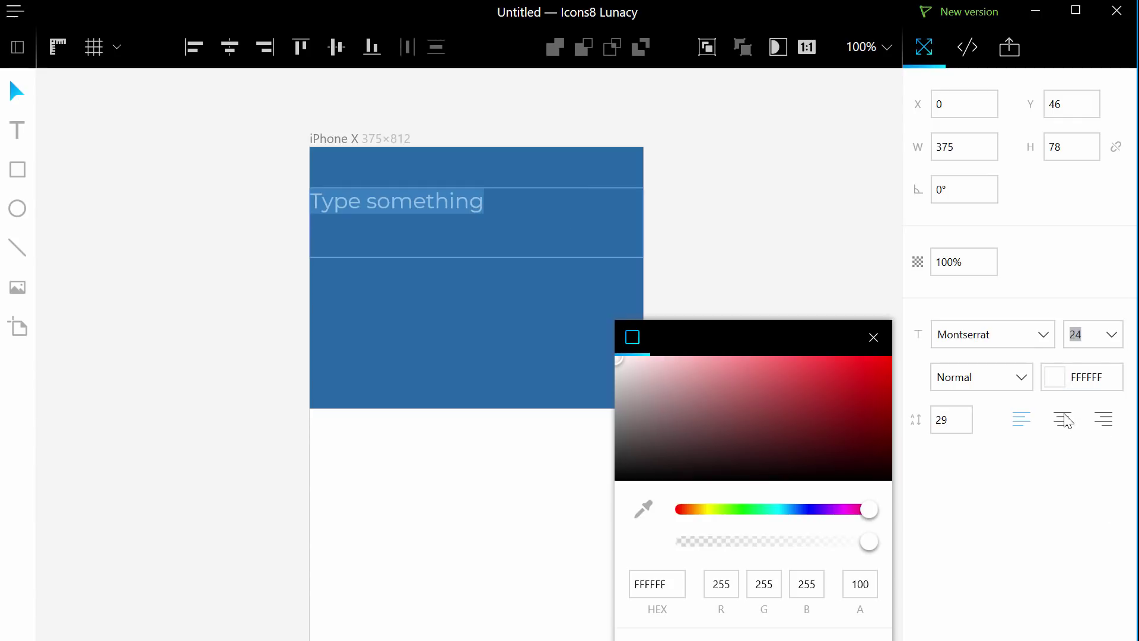
pyautogui.click(1064, 420)
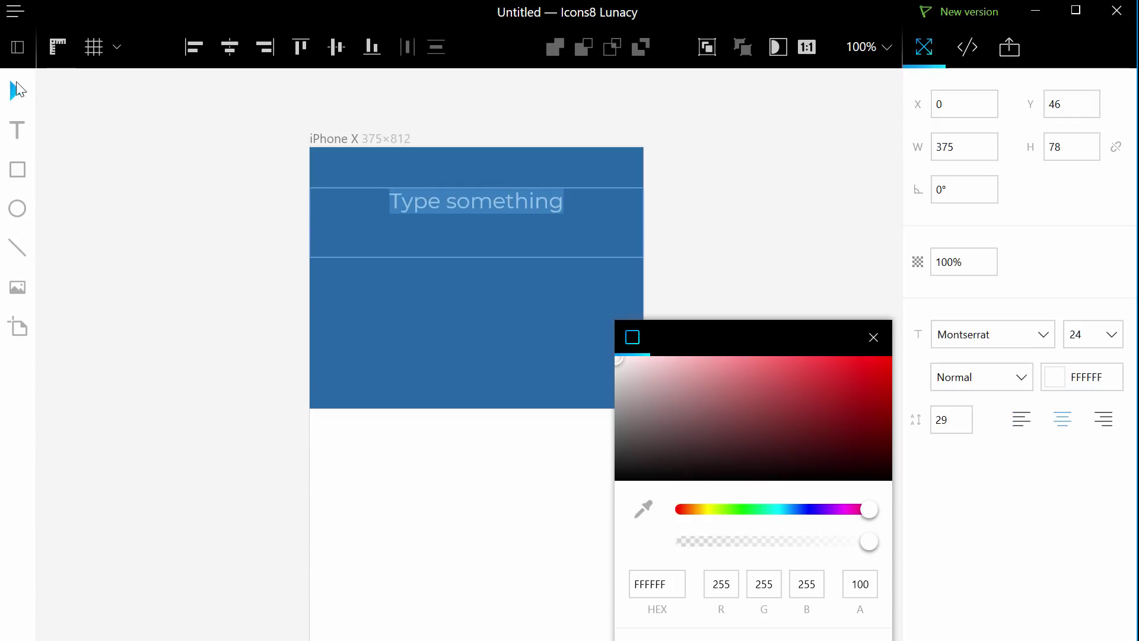
pyautogui.click(170, 136)
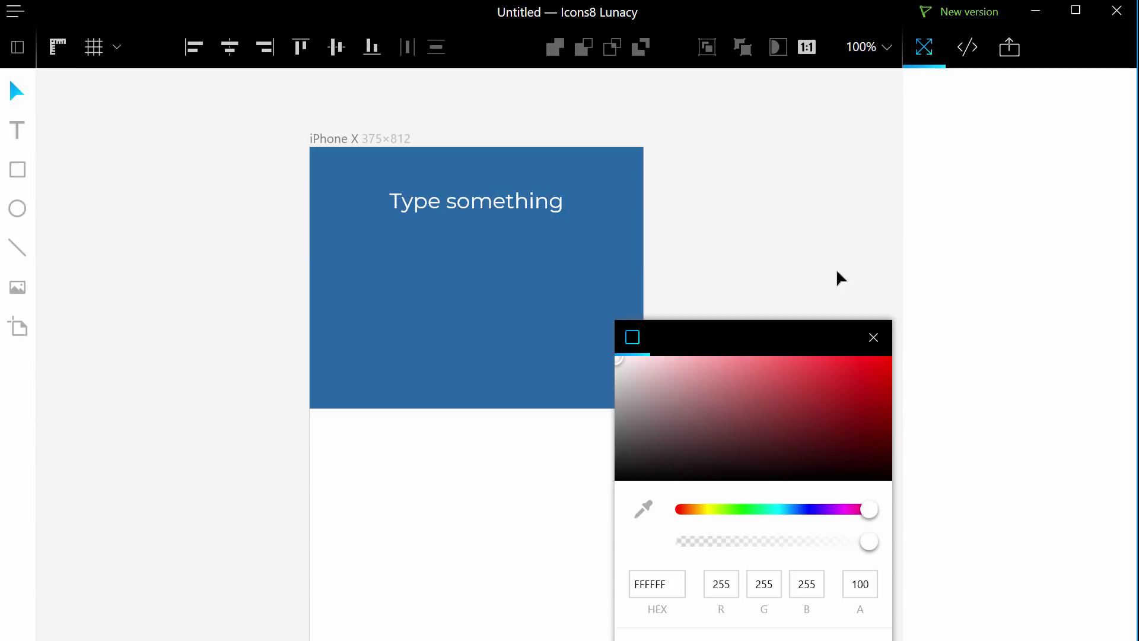
pyautogui.click(873, 337)
# Step: Shrink the heading's text box height to fit the text
pyautogui.click(432, 201)
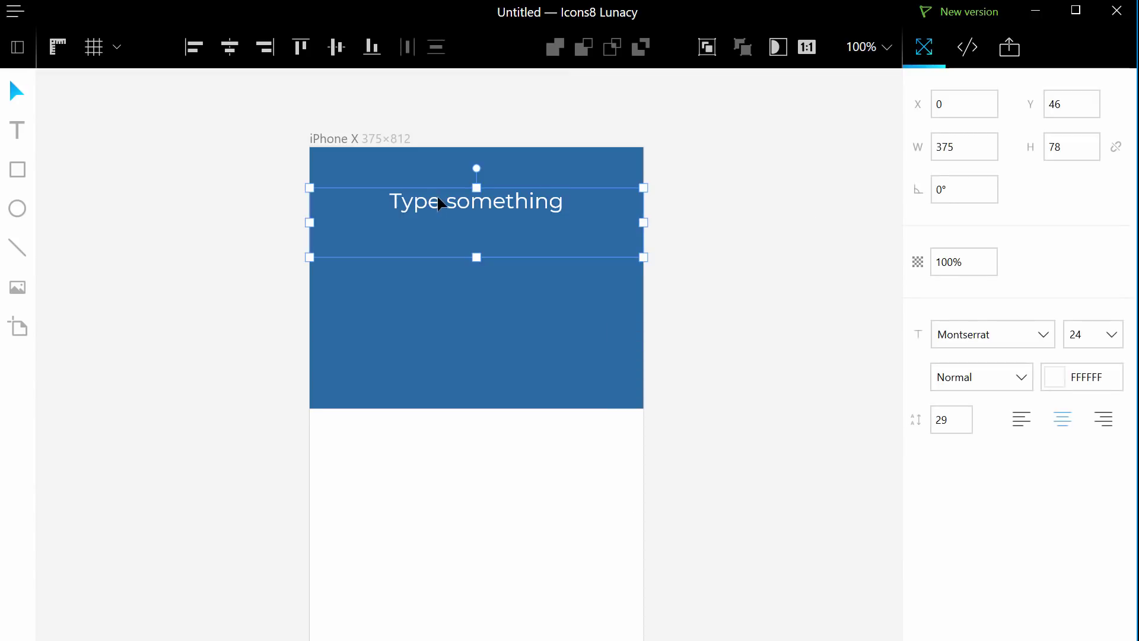
pyautogui.moveTo(479, 259); pyautogui.dragTo(480, 216)
pyautogui.click(154, 214)
# Step: Draw a 276×51 rectangle below the heading, centre it horizontally, and fill it white
pyautogui.click(25, 176)
pyautogui.moveTo(351, 256); pyautogui.dragTo(598, 302)
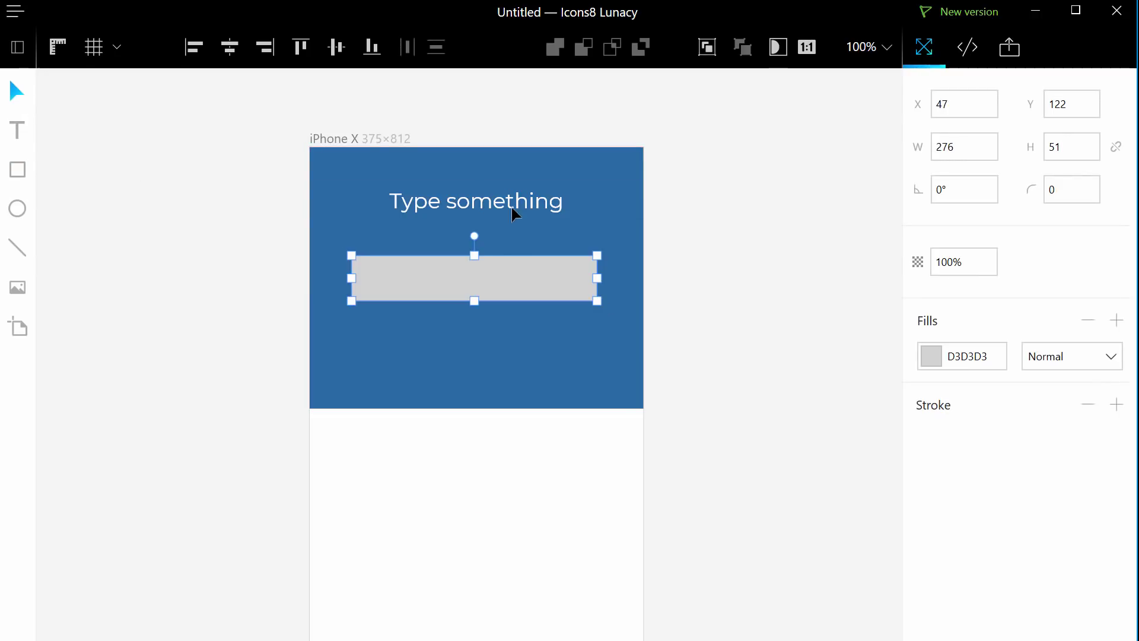
pyautogui.moveTo(529, 274); pyautogui.dragTo(528, 277)
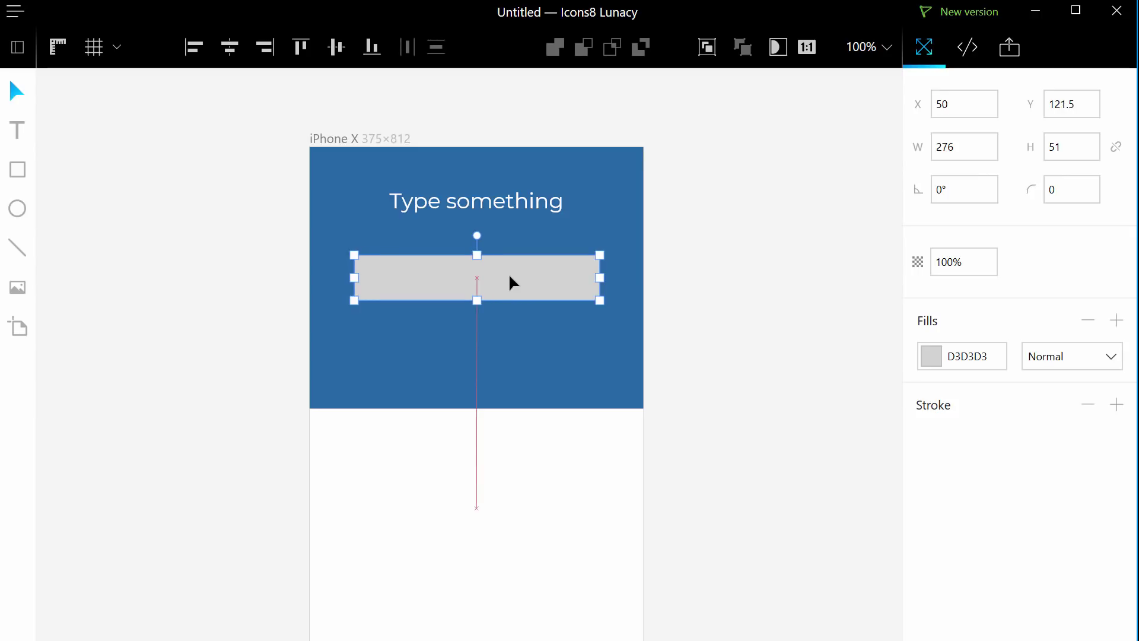
pyautogui.click(926, 353)
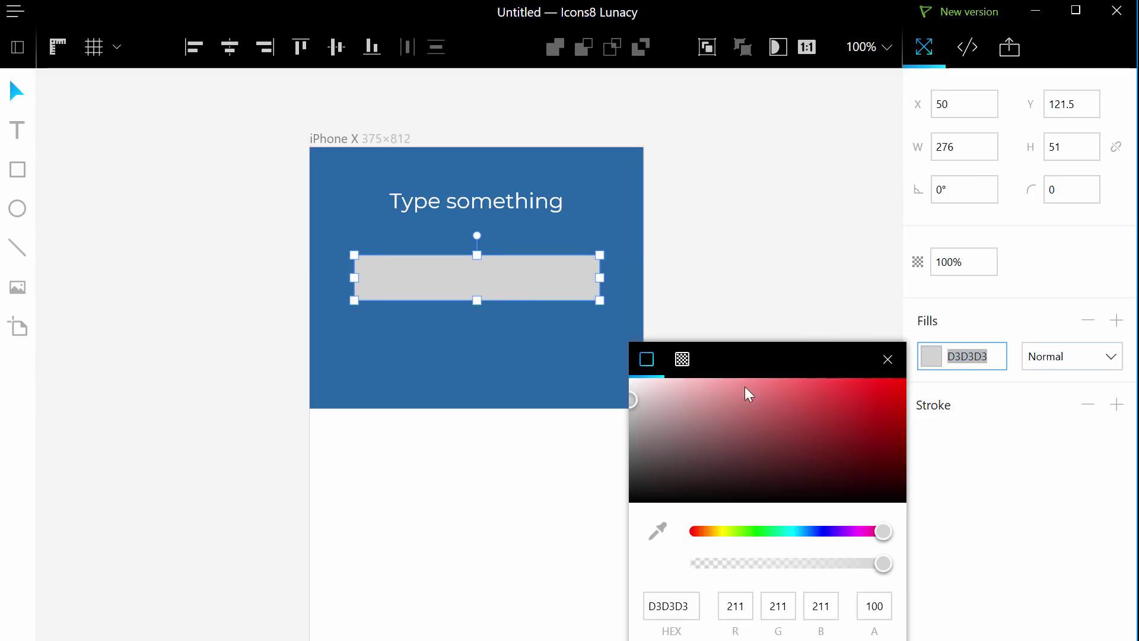
pyautogui.moveTo(649, 394); pyautogui.dragTo(653, 344)
pyautogui.click(752, 199)
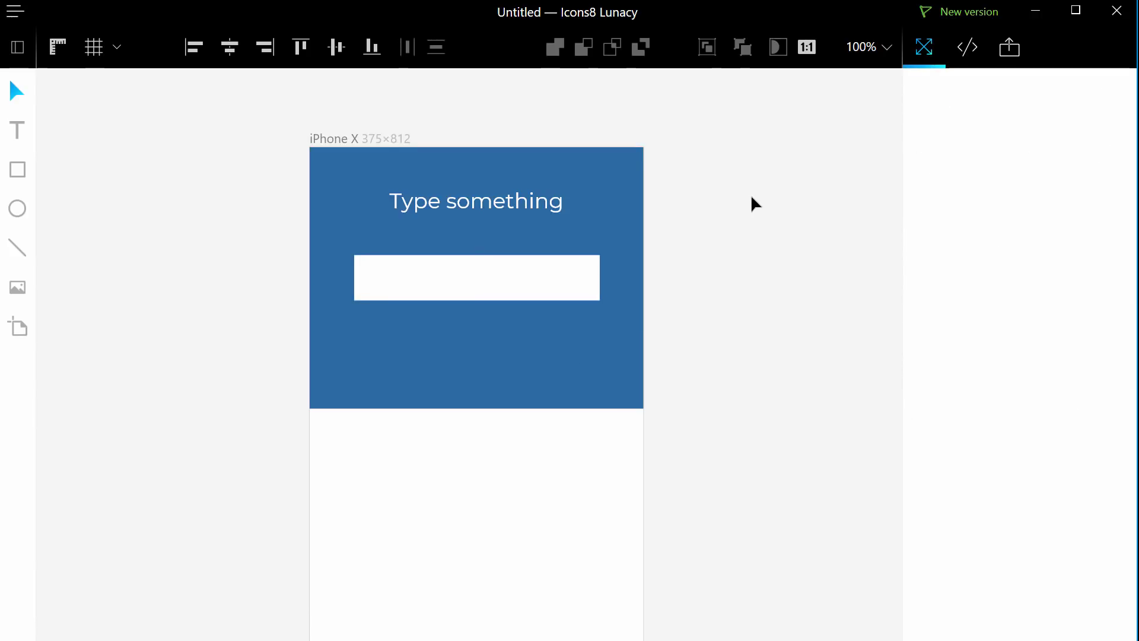
# Step: Duplicate the heading onto the white button, narrow it to width 250, and centre it
pyautogui.click(486, 202)
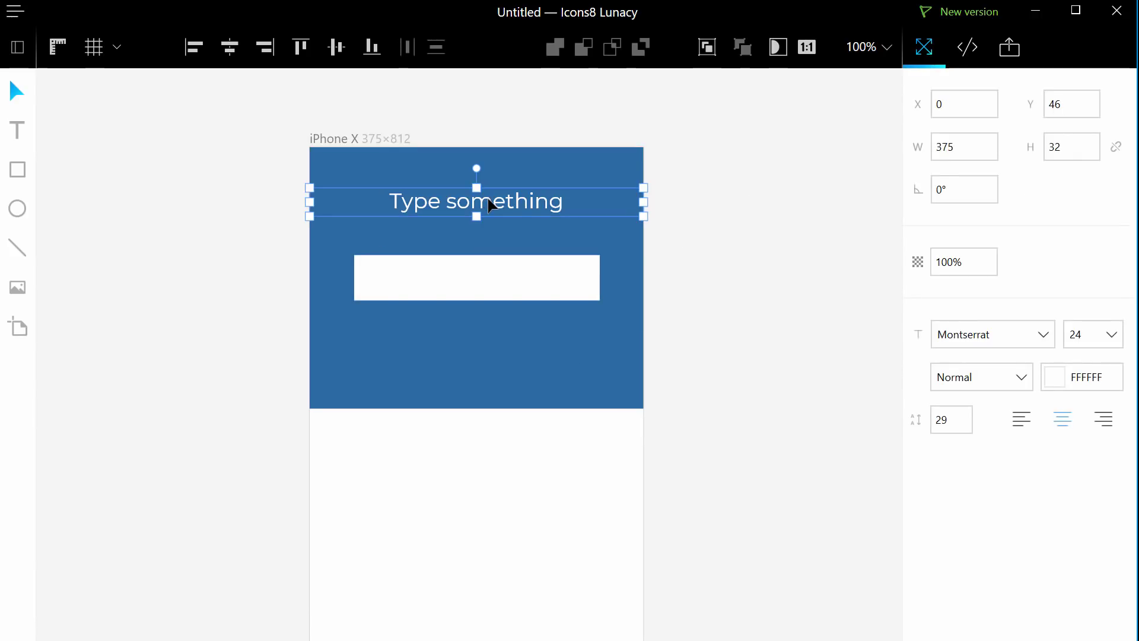
pyautogui.moveTo(489, 204); pyautogui.dragTo(498, 282)
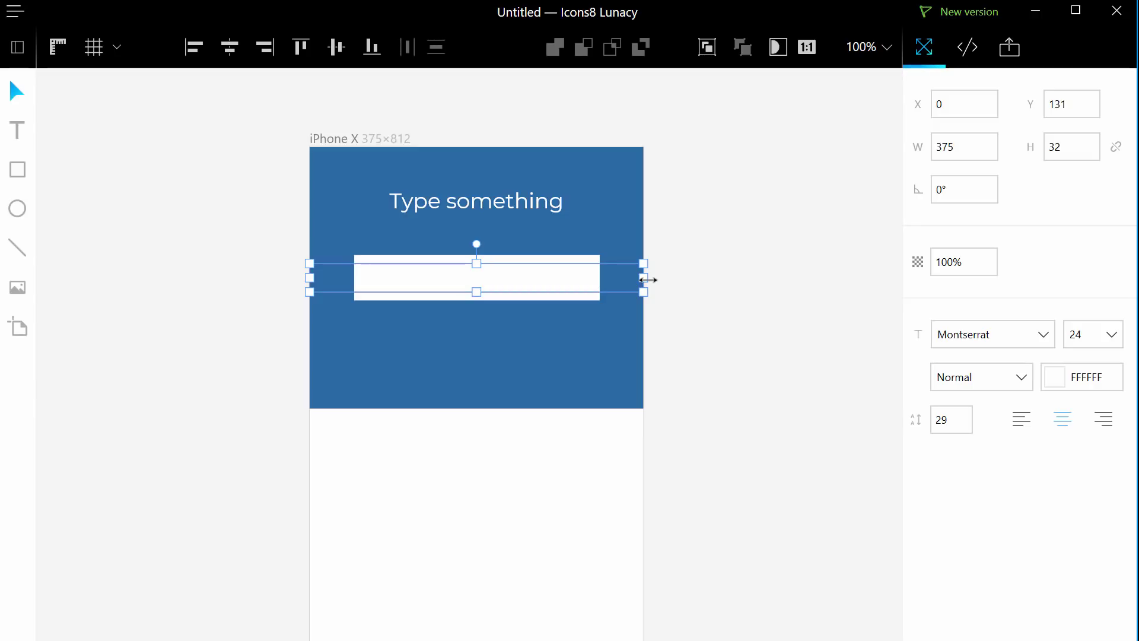
pyautogui.moveTo(648, 280); pyautogui.dragTo(532, 288)
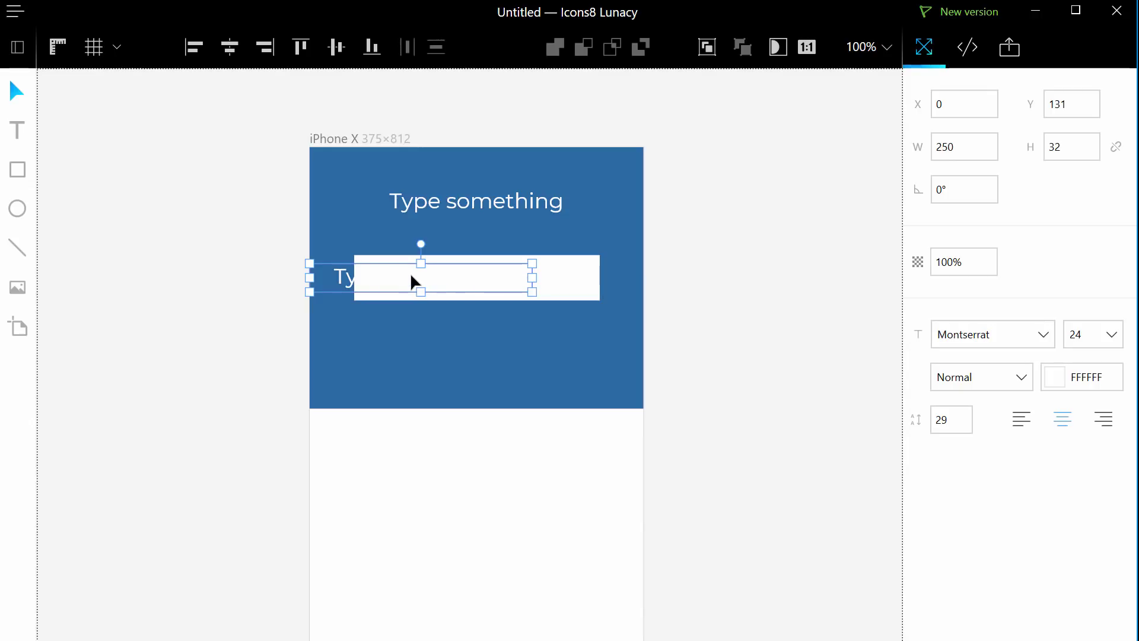
pyautogui.moveTo(410, 277); pyautogui.dragTo(467, 277)
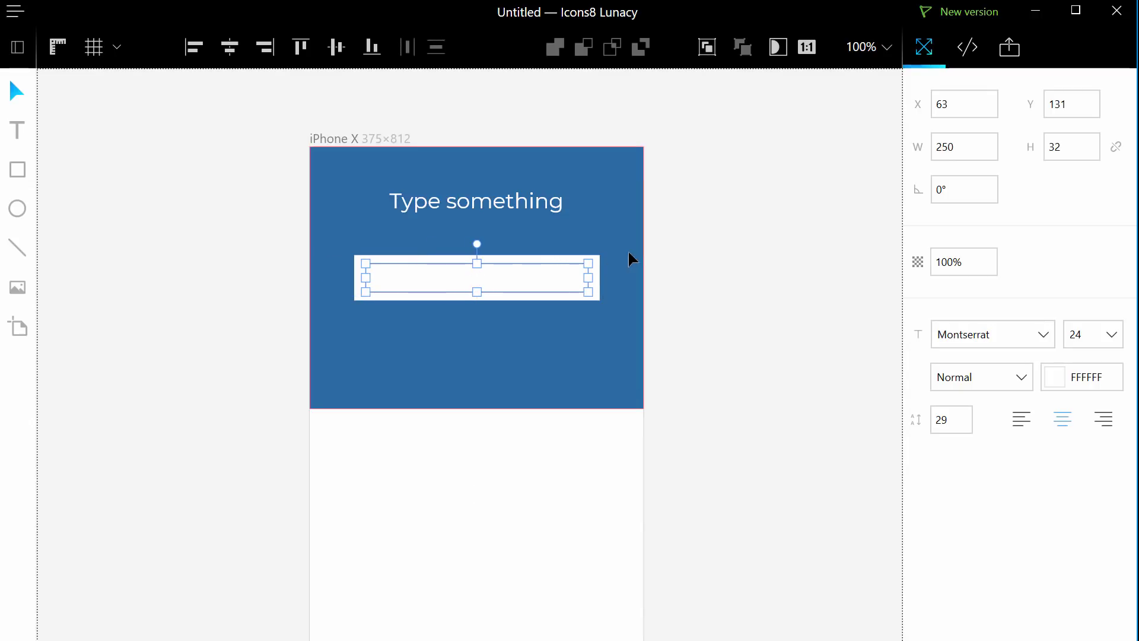
# Step: Make the button text gray 939393 at size 18 and nudge it down to centre
pyautogui.click(1054, 378)
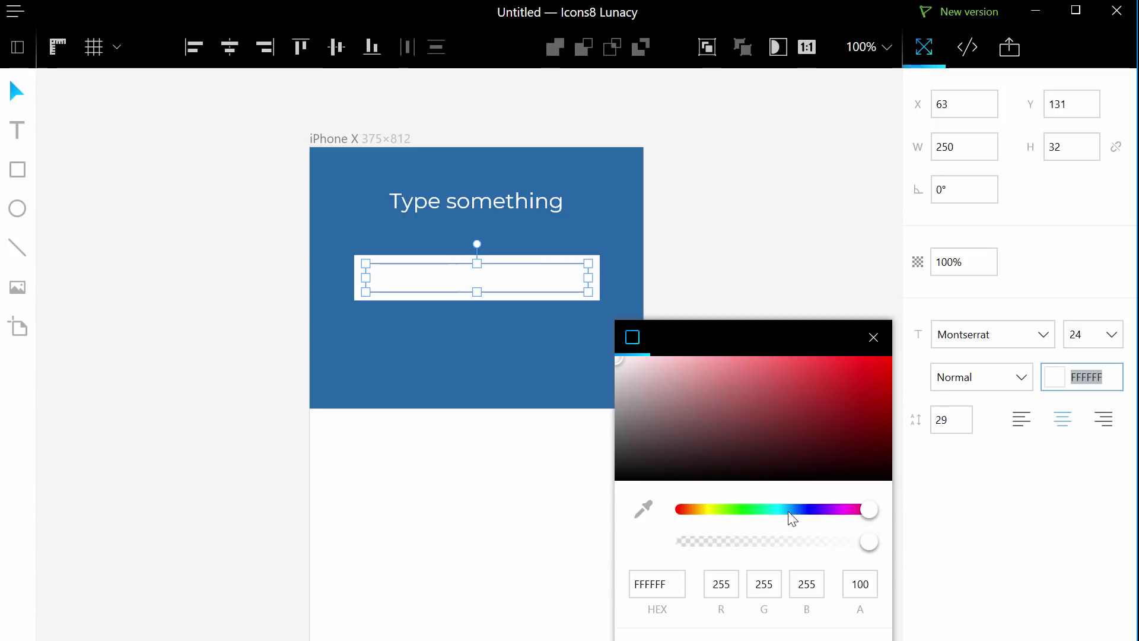
pyautogui.moveTo(653, 433); pyautogui.dragTo(571, 408)
pyautogui.click(1086, 337)
pyautogui.write('18')
pyautogui.click(807, 231)
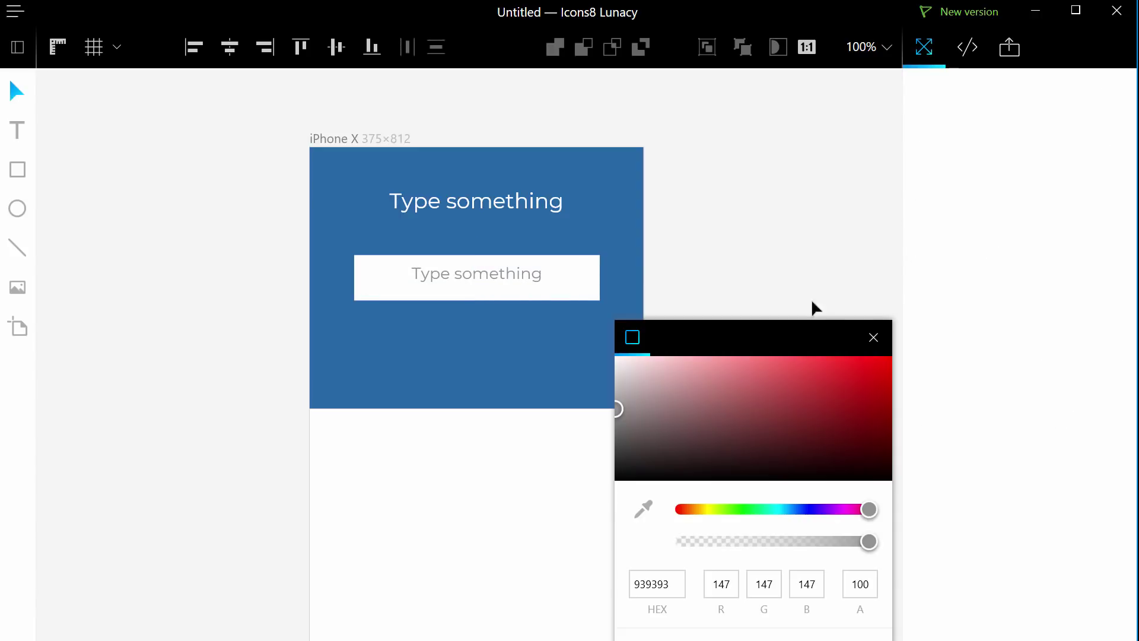
pyautogui.click(873, 337)
pyautogui.click(477, 286)
pyautogui.press('Down')
pyautogui.press('Down')
pyautogui.press('Down')
pyautogui.click(742, 218)
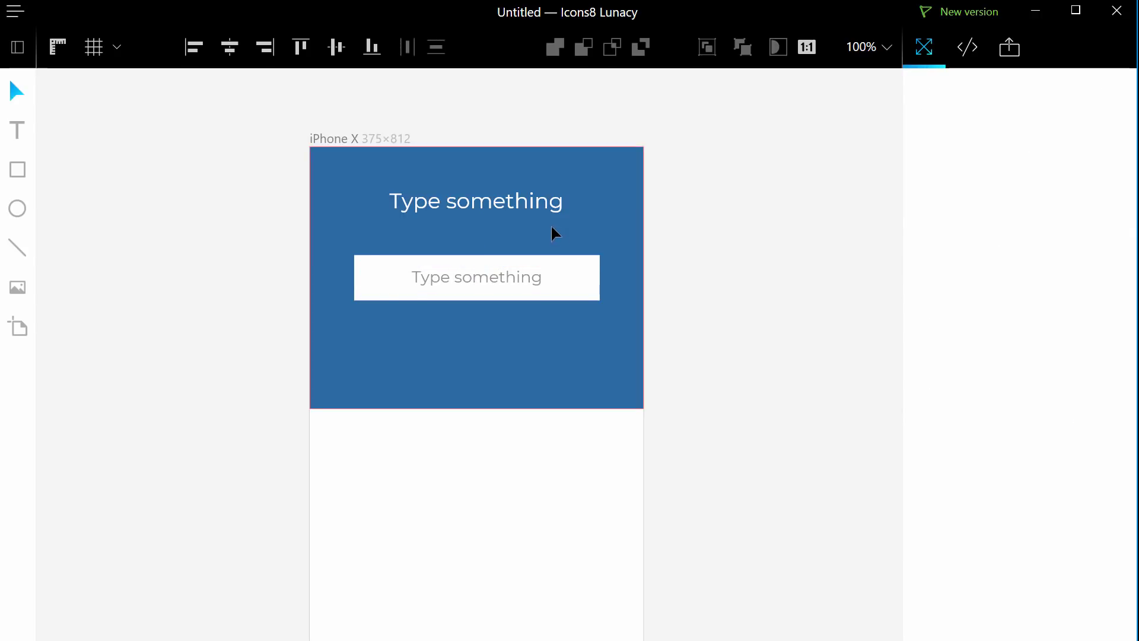
# Step: Review the white button rectangle's generated CSS, then show its Export settings
pyautogui.click(590, 270)
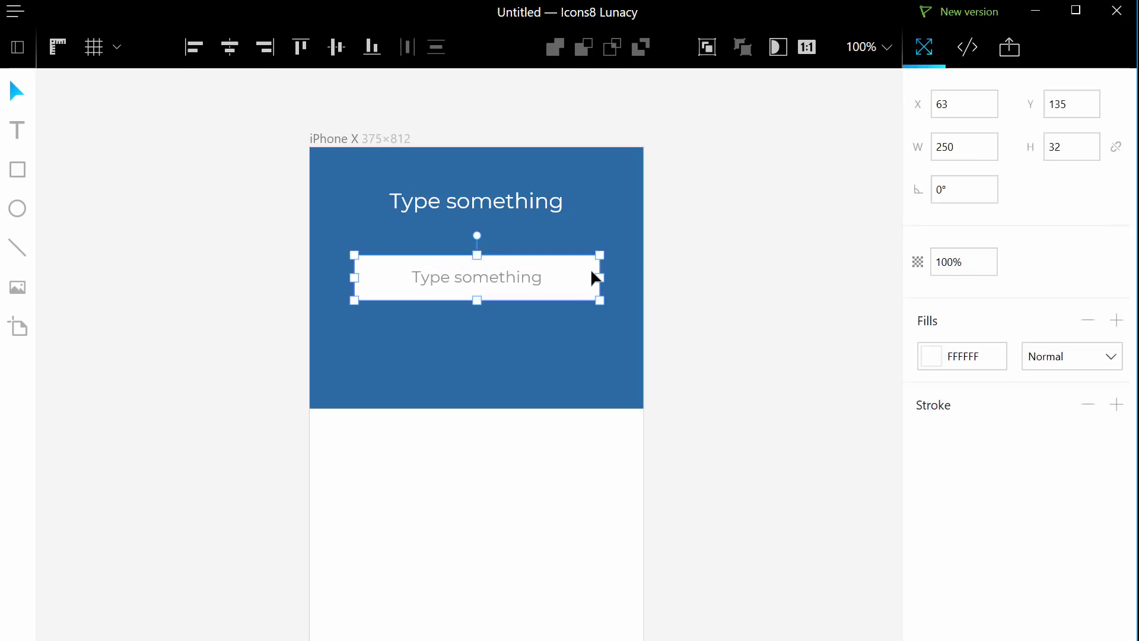
pyautogui.click(973, 55)
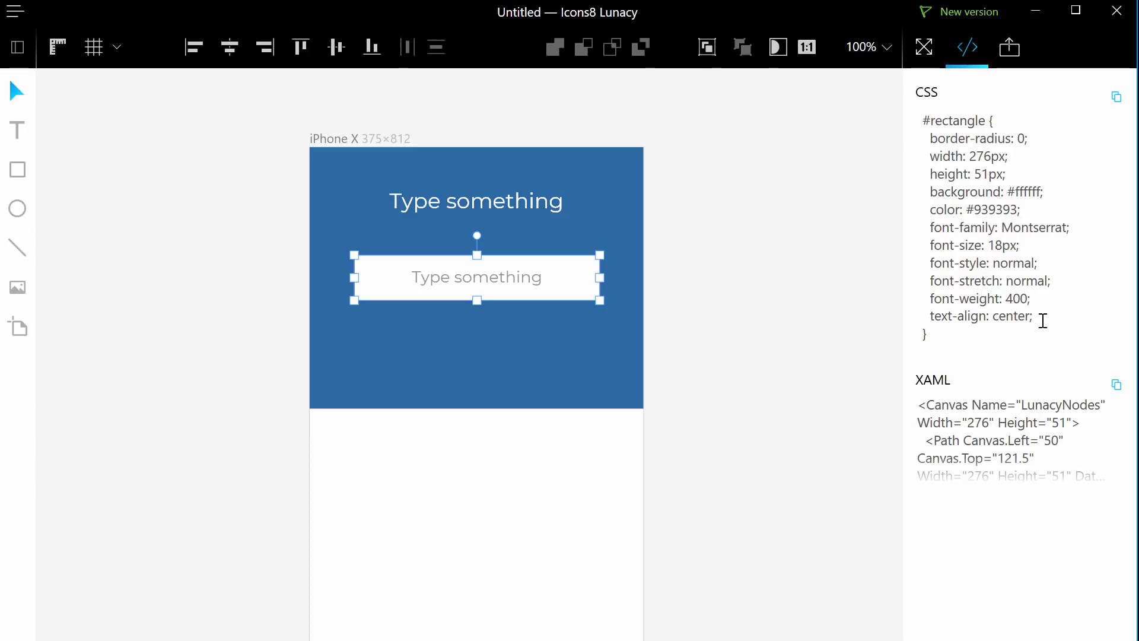
pyautogui.moveTo(1043, 321); pyautogui.dragTo(936, 229)
pyautogui.click(965, 229)
pyautogui.moveTo(930, 136); pyautogui.dragTo(1041, 317)
pyautogui.click(983, 254)
pyautogui.click(1002, 55)
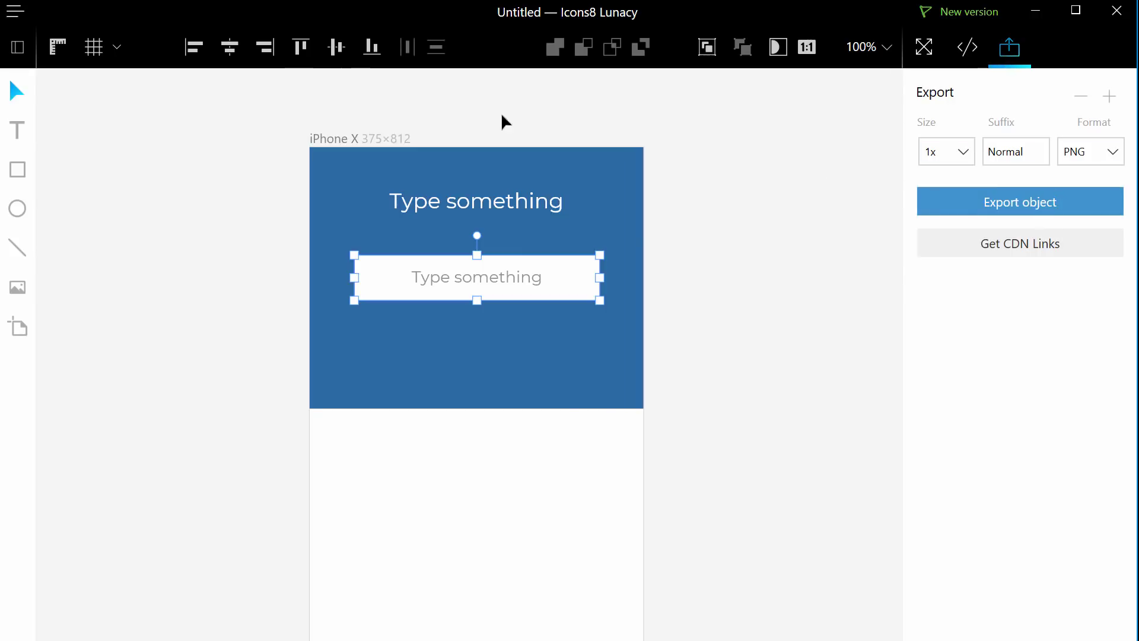
pyautogui.click(11, 16)
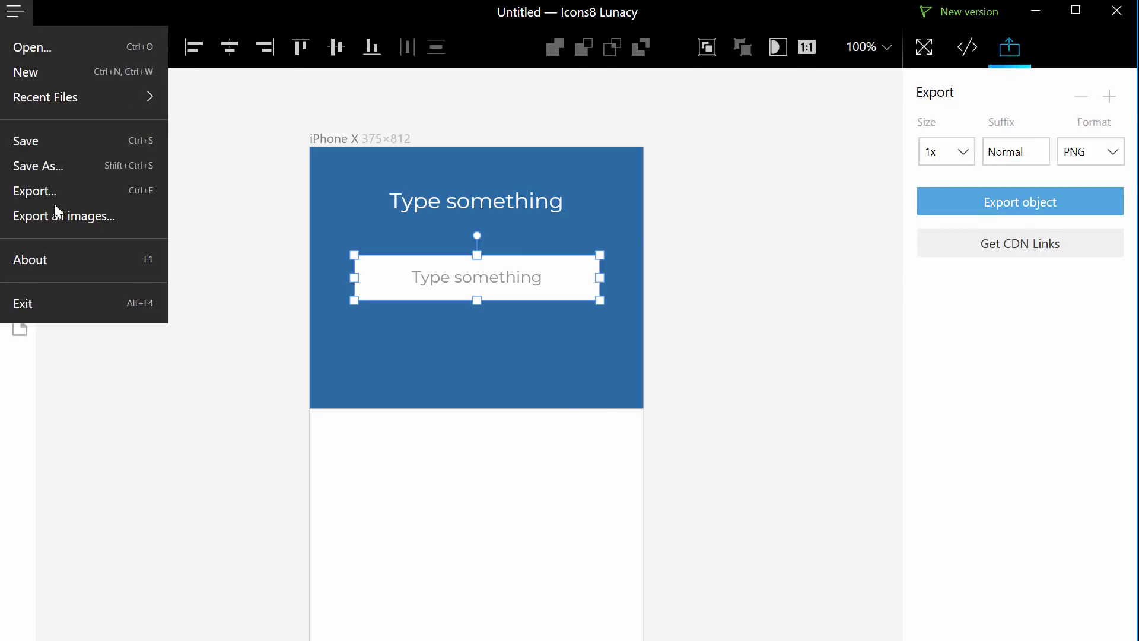
pyautogui.click(311, 460)
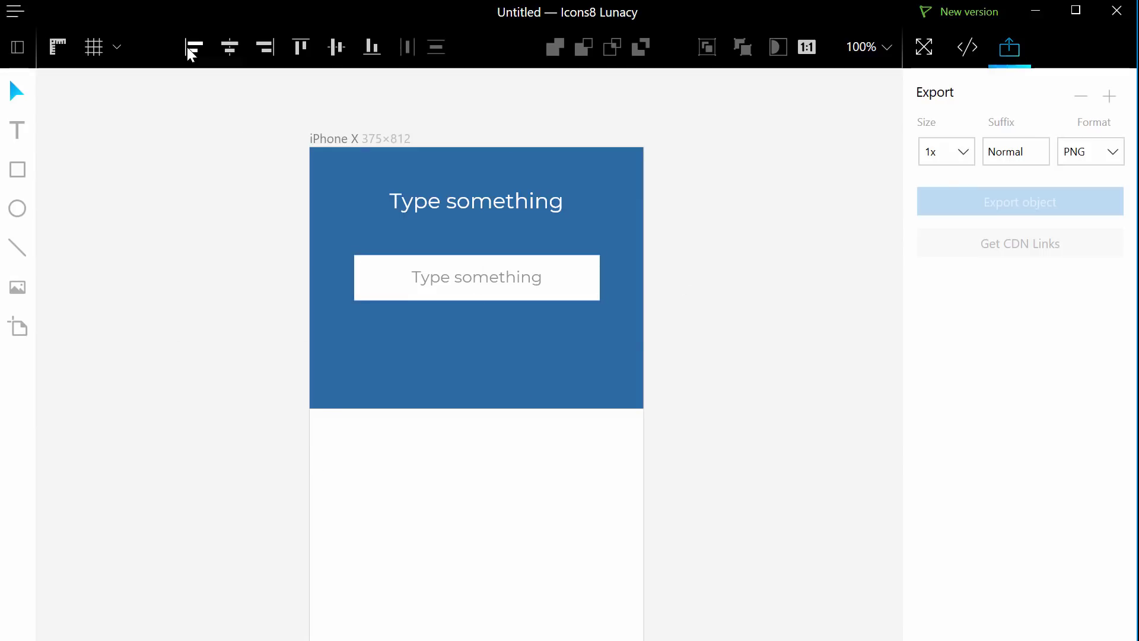
pyautogui.click(59, 49)
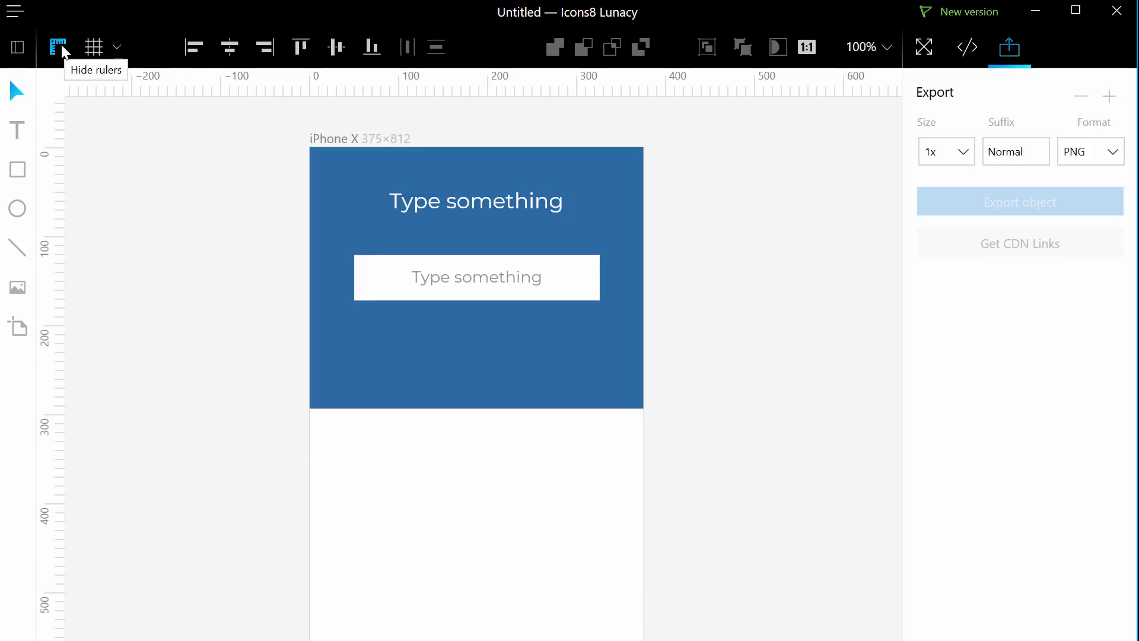
pyautogui.click(57, 49)
pyautogui.click(118, 48)
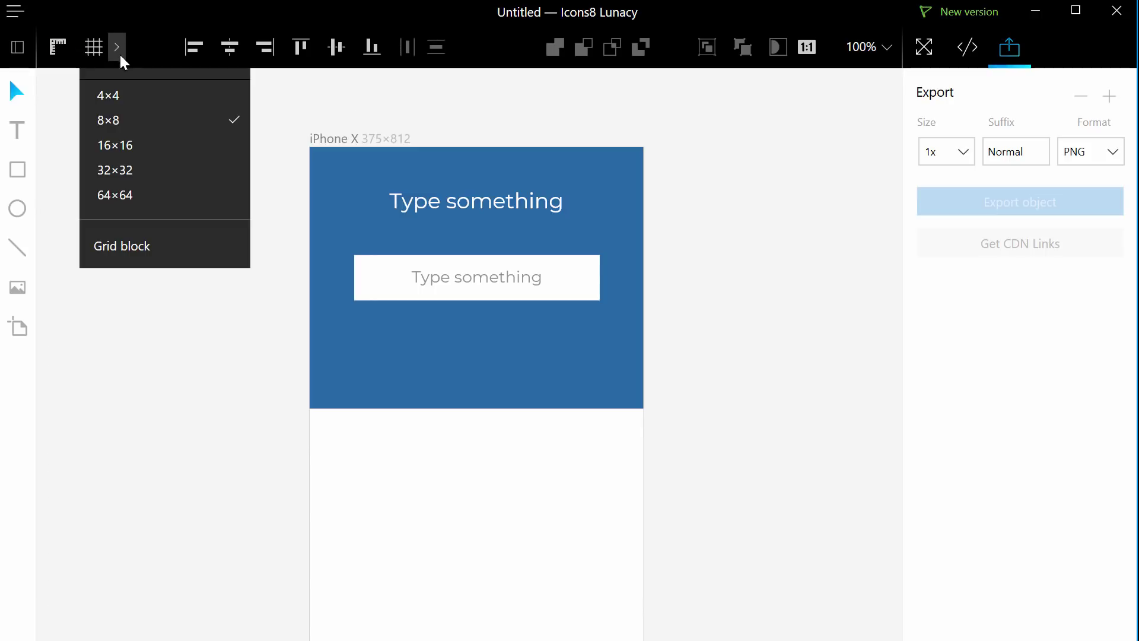
pyautogui.click(167, 42)
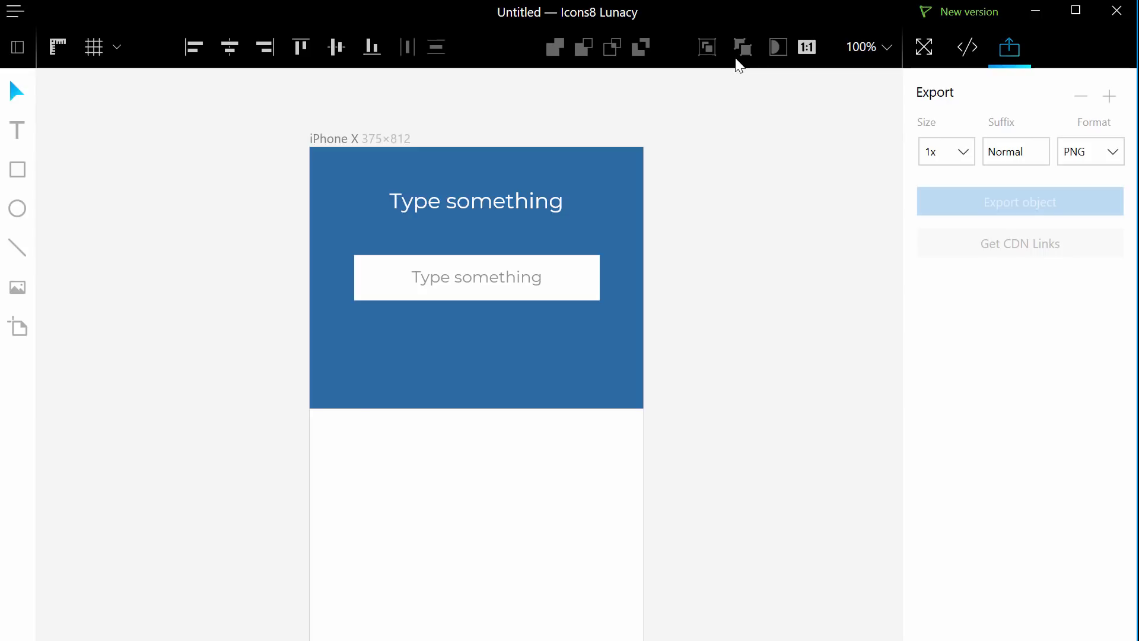
pyautogui.click(588, 204)
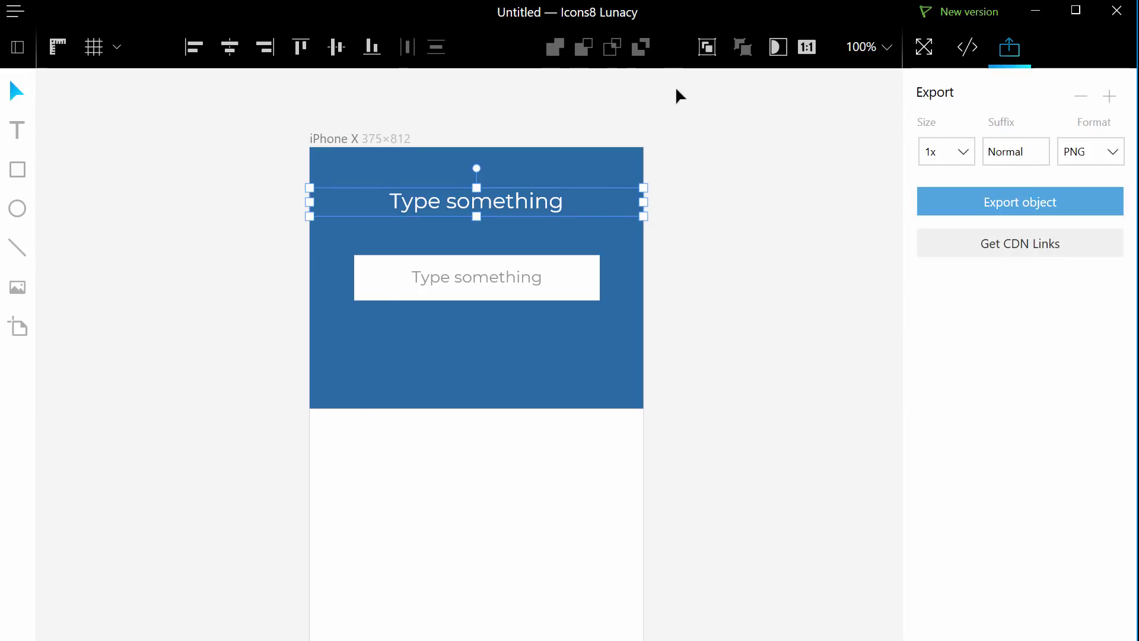
pyautogui.click(586, 268)
pyautogui.click(593, 256)
pyautogui.click(582, 254)
pyautogui.click(597, 256)
pyautogui.click(629, 240)
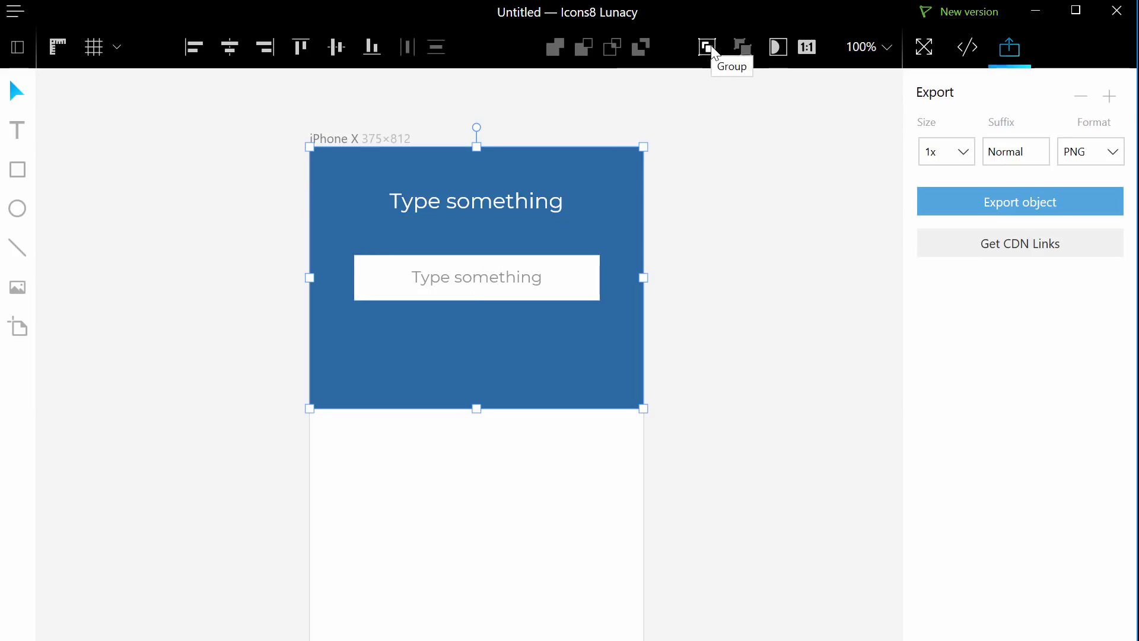
# Step: Group the gray 'Type something' text with the white button rectangle, then deselect
pyautogui.click(18, 49)
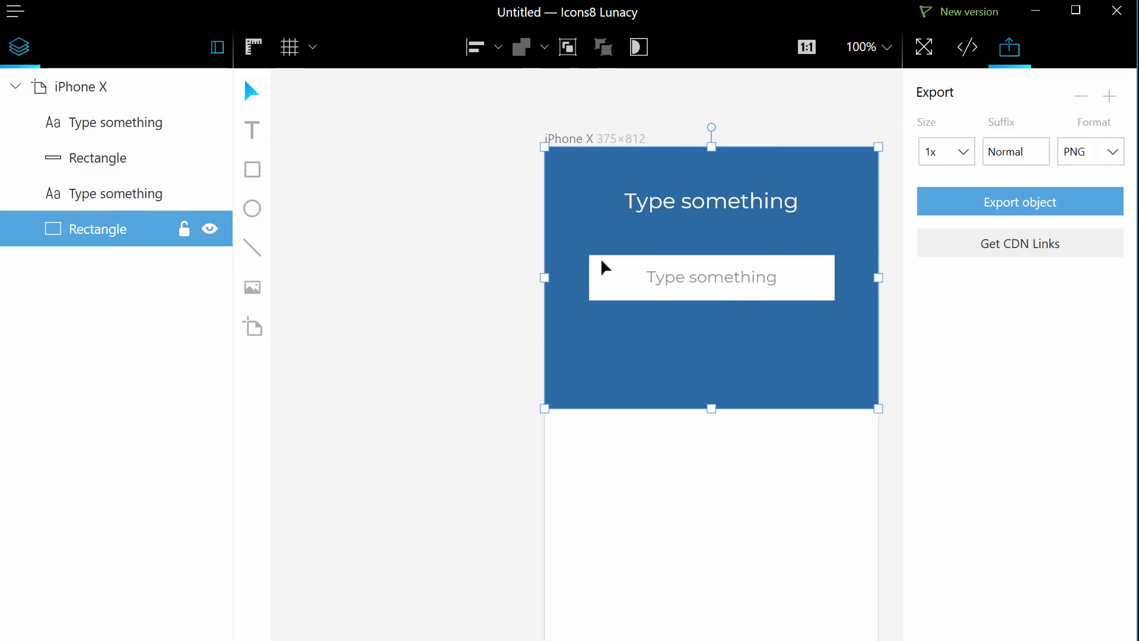
pyautogui.click(481, 244)
pyautogui.click(709, 288)
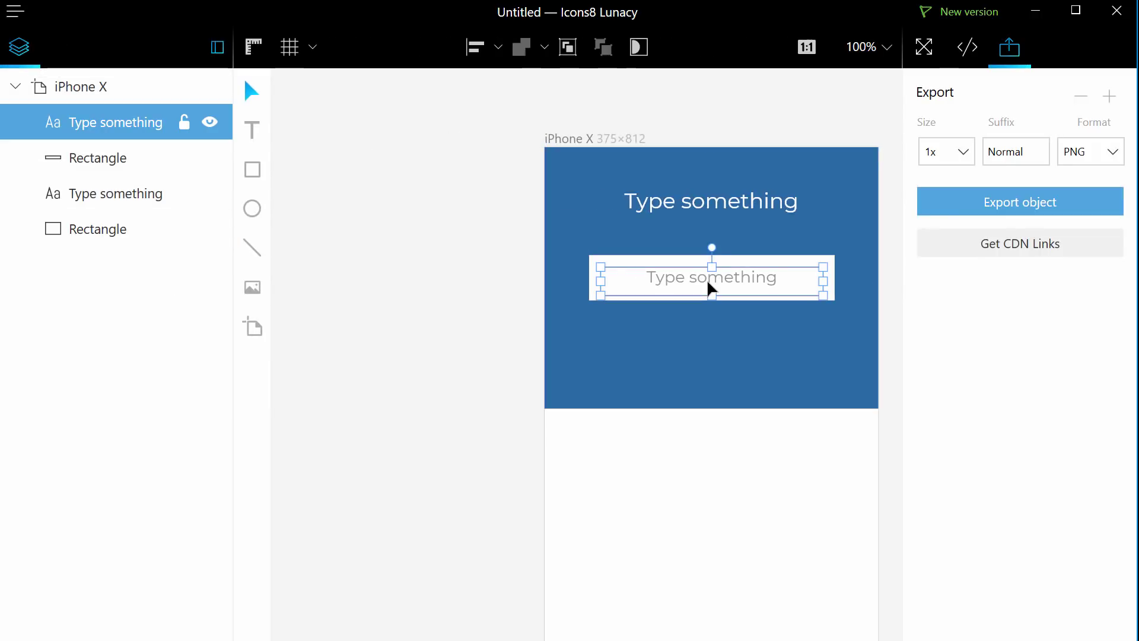
pyautogui.click(621, 267)
pyautogui.click(668, 278)
pyautogui.keyDown('shift'); pyautogui.click(646, 262); pyautogui.keyUp('shift')
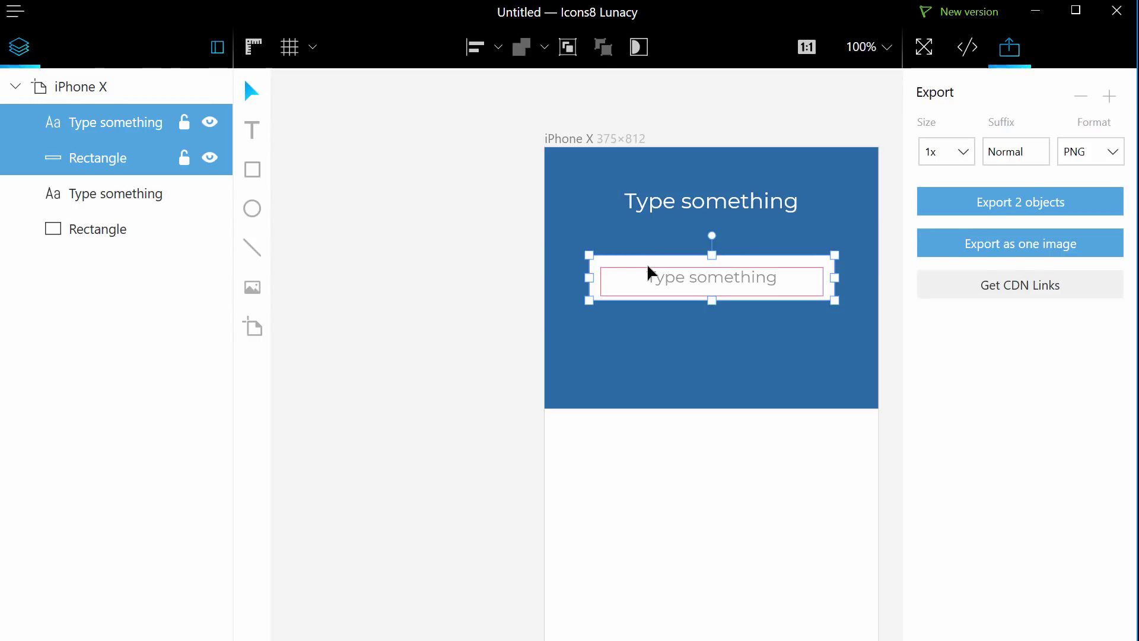
pyautogui.hotkey('ctrl', 'g')
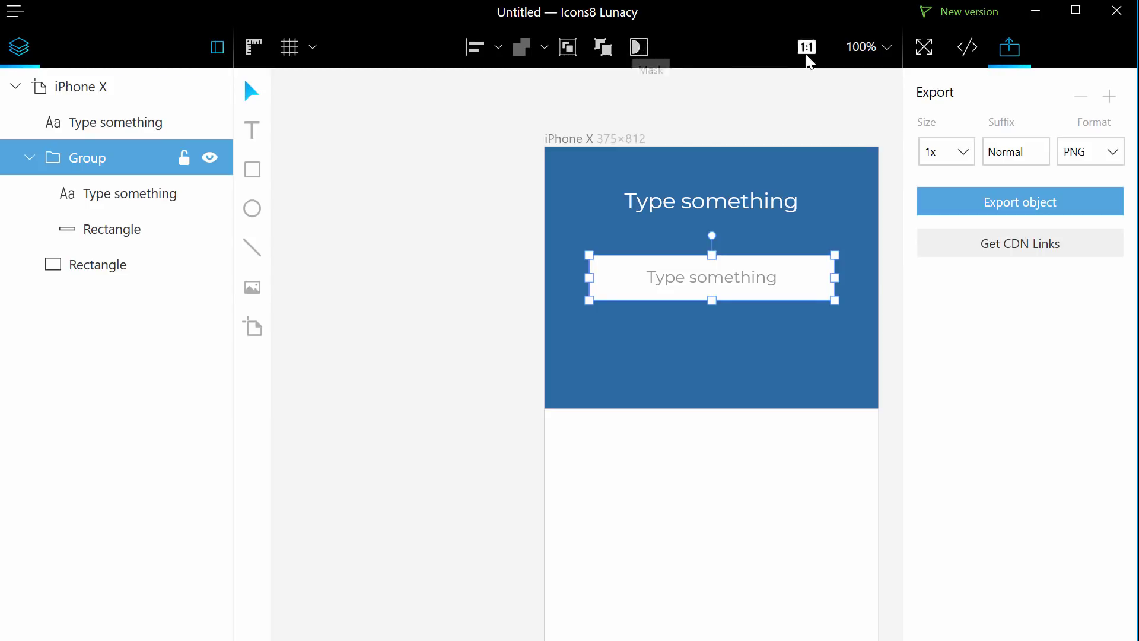
pyautogui.press('Escape')
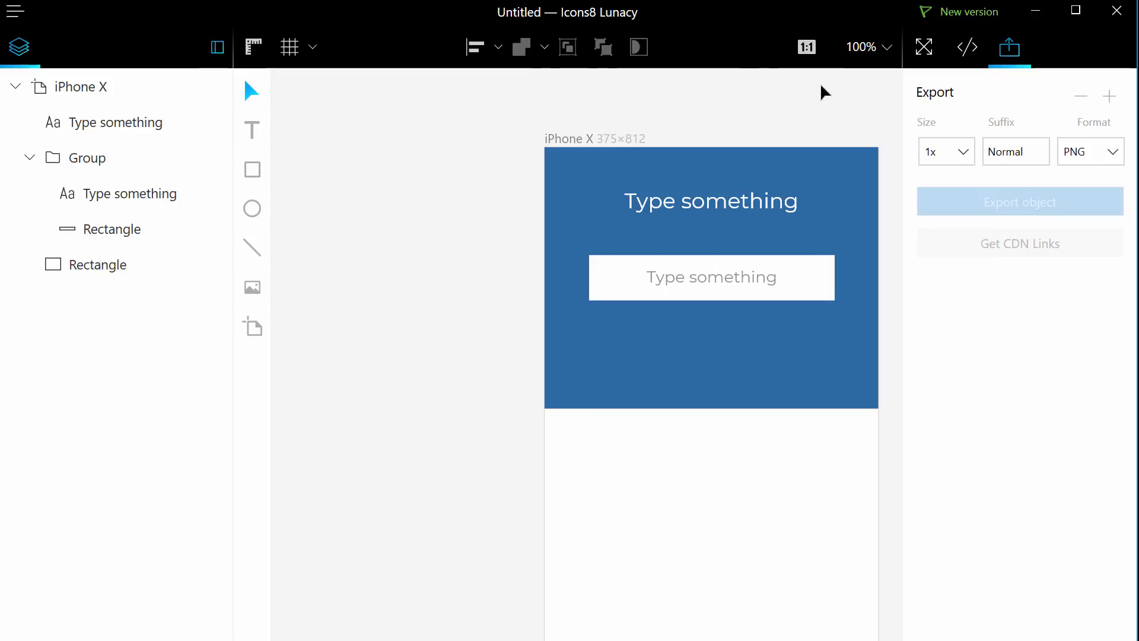
# Step: Show the iPhone X artboard at 1:1 and pan around to inspect it
pyautogui.click(806, 47)
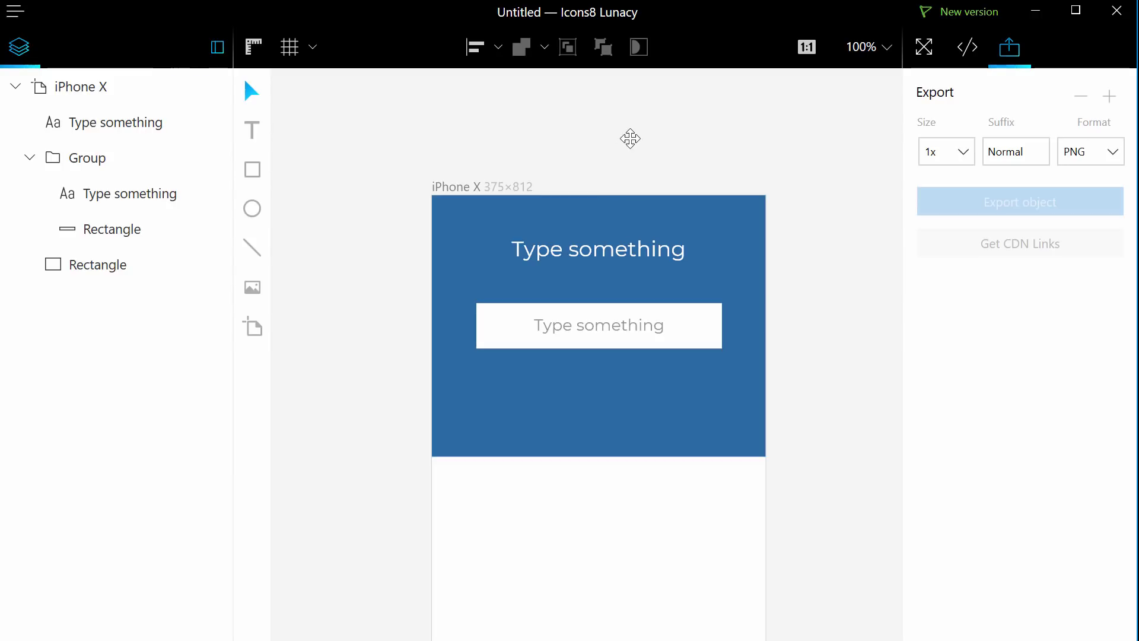
pyautogui.moveTo(625, 165)
pyautogui.mouseDown()
pyautogui.moveTo(655, 135)
pyautogui.moveTo(608, 167)
pyautogui.moveTo(615, 134)
pyautogui.moveTo(651, 183)
pyautogui.moveTo(607, 169)
pyautogui.mouseUp()
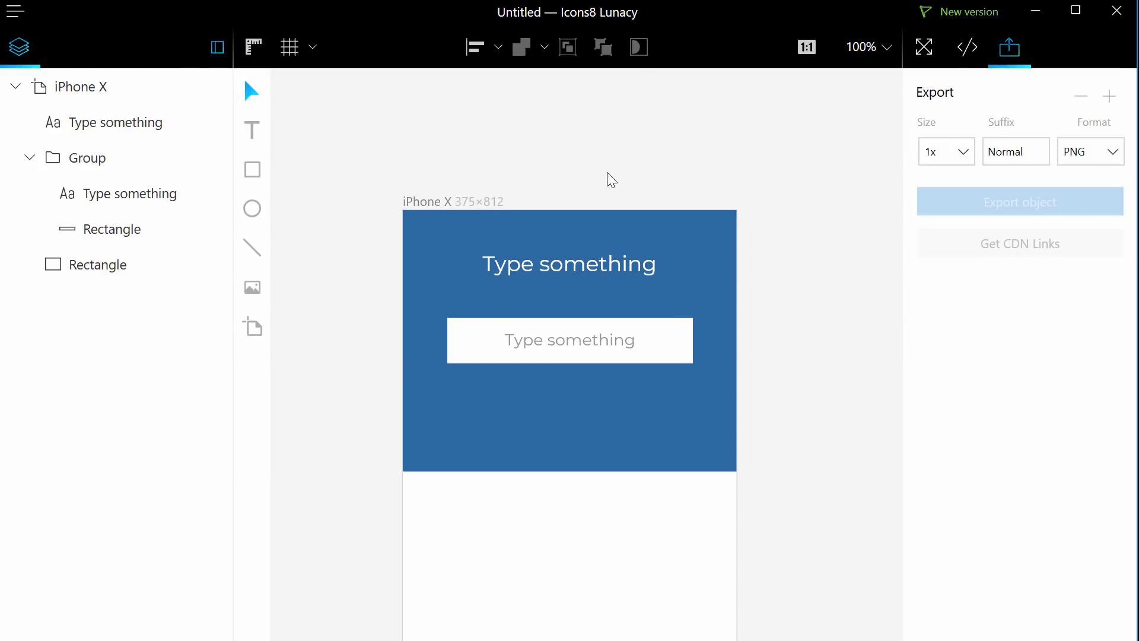
pyautogui.scroll(2, 609, 178)
pyautogui.scroll(-1, 611, 180)
pyautogui.scroll(-3, 611, 180)
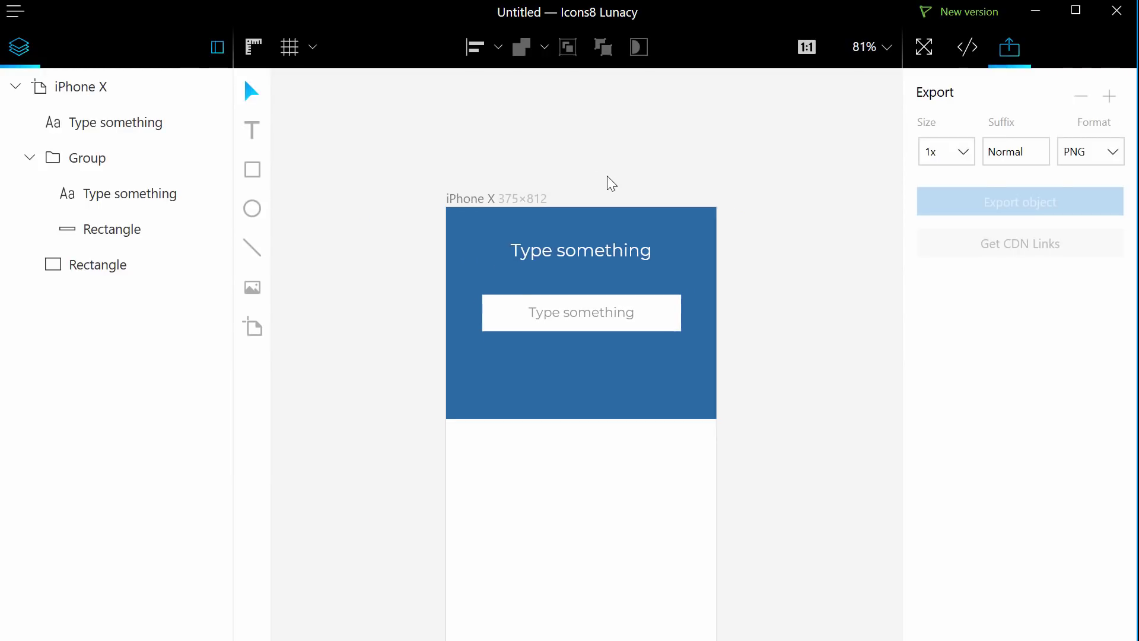
pyautogui.scroll(-1, 617, 233)
pyautogui.scroll(4, 617, 231)
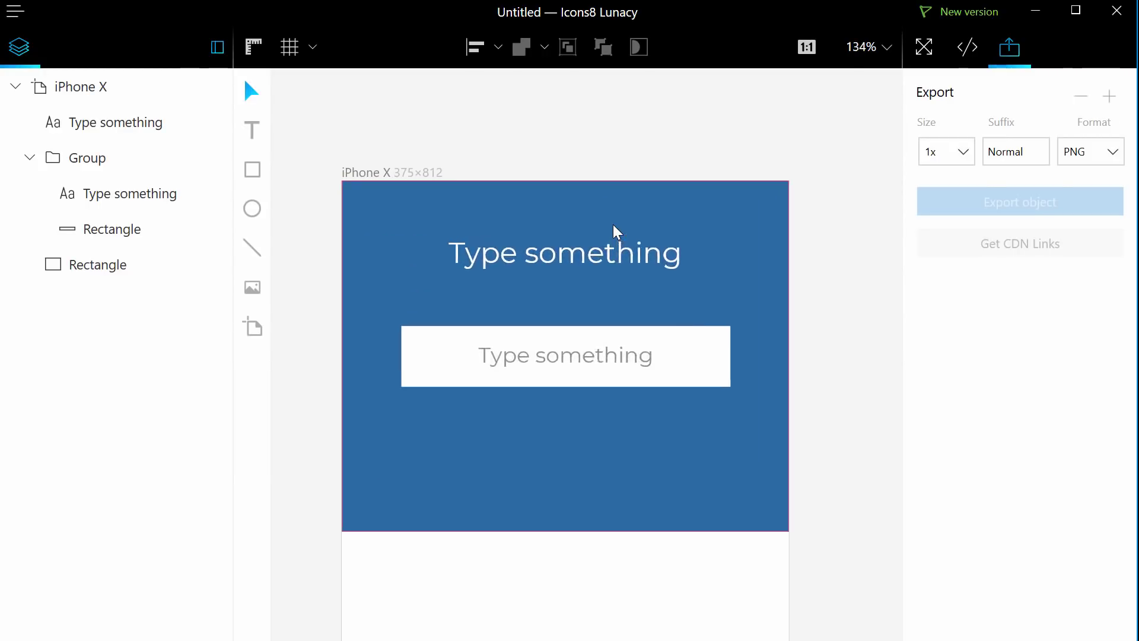
pyautogui.scroll(-2, 617, 231)
pyautogui.hscroll(2, 614, 227)
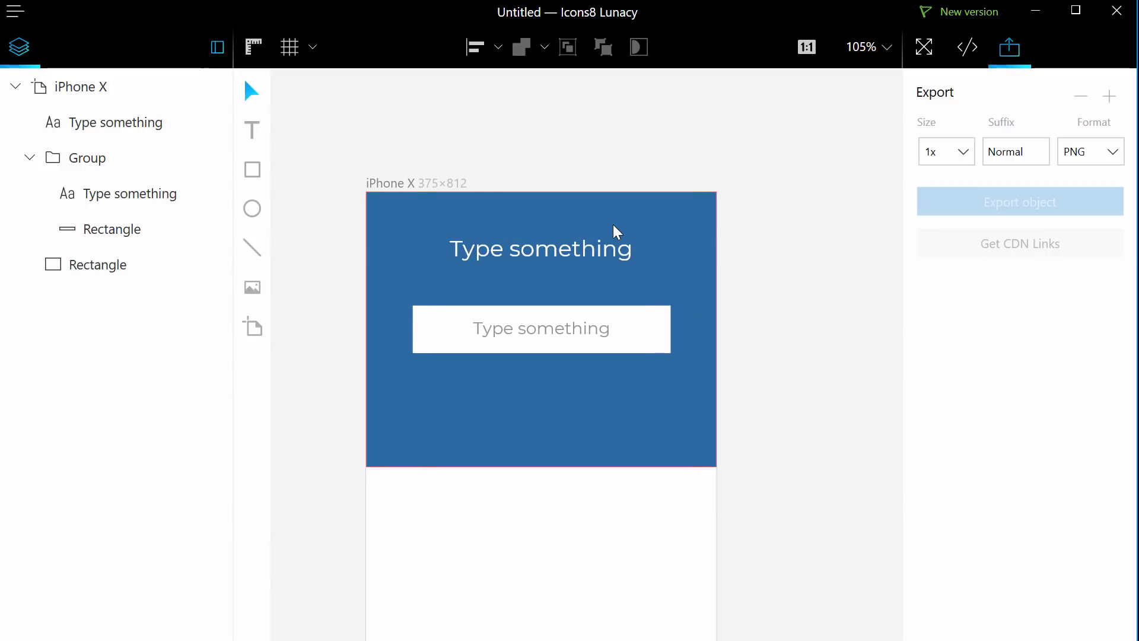
pyautogui.hscroll(-2, 617, 231)
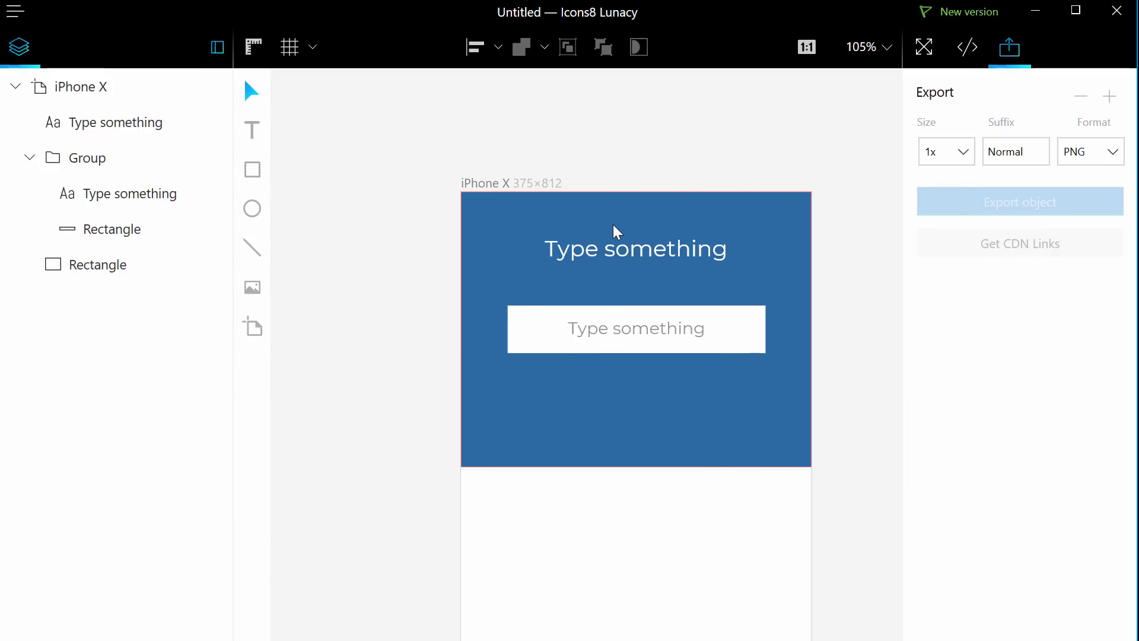
pyautogui.hscroll(2, 617, 231)
pyautogui.hscroll(-4, 617, 232)
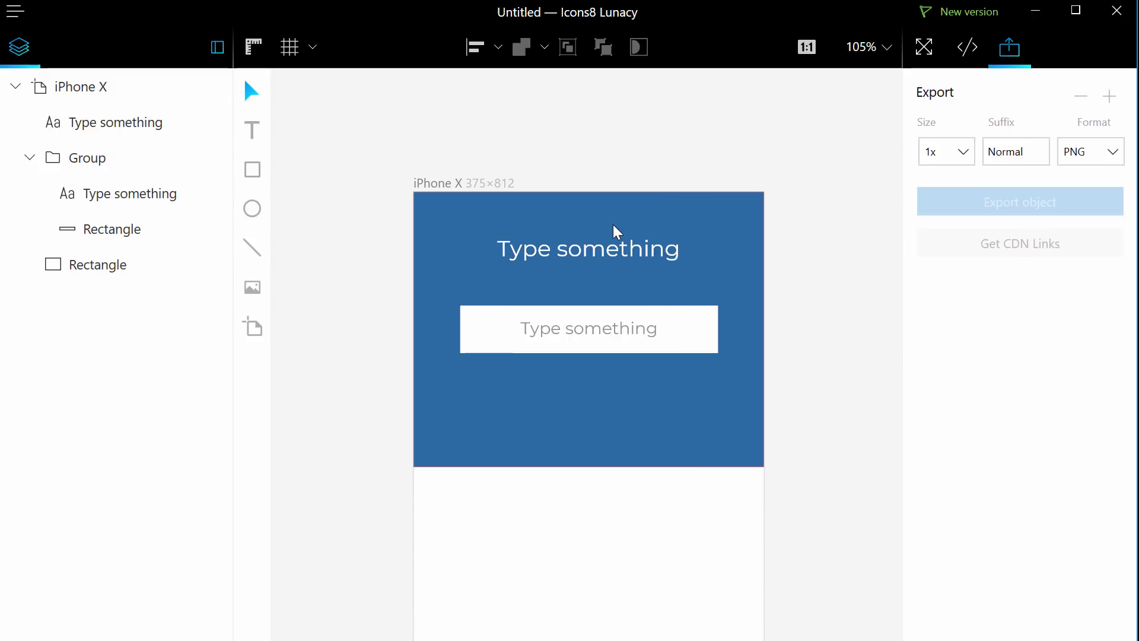
pyautogui.hscroll(3, 617, 231)
pyautogui.hscroll(2, 614, 231)
pyautogui.hscroll(-4, 614, 231)
pyautogui.hscroll(1, 734, 113)
# Step: Reset the canvas to 1:1 zoom and close the Export settings panel
pyautogui.click(806, 47)
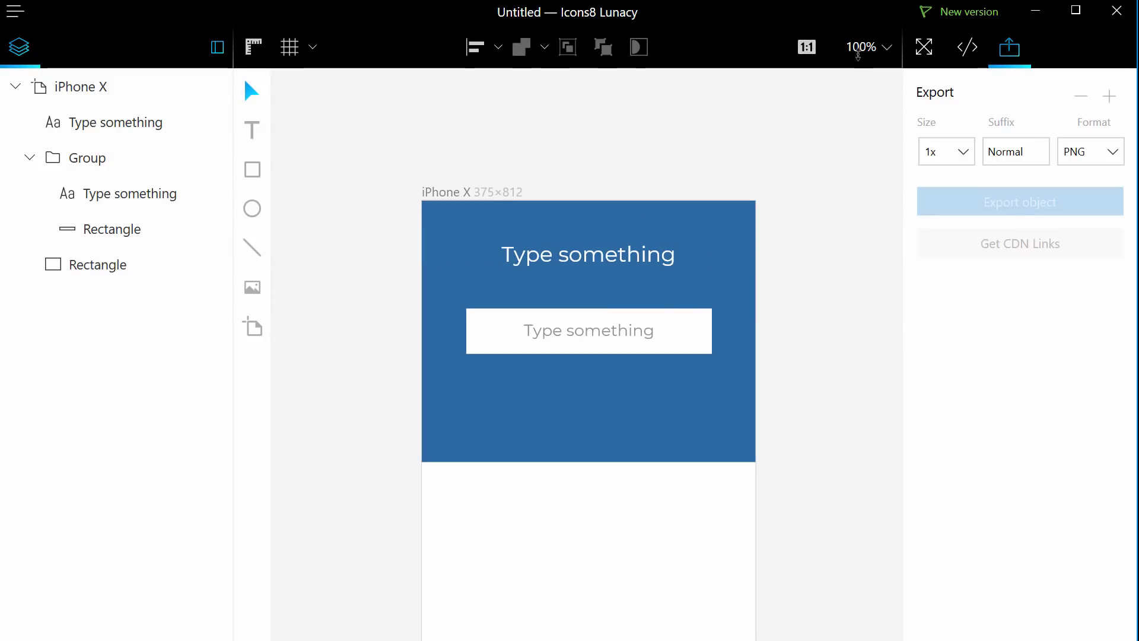
pyautogui.click(886, 47)
pyautogui.click(908, 52)
pyautogui.click(923, 49)
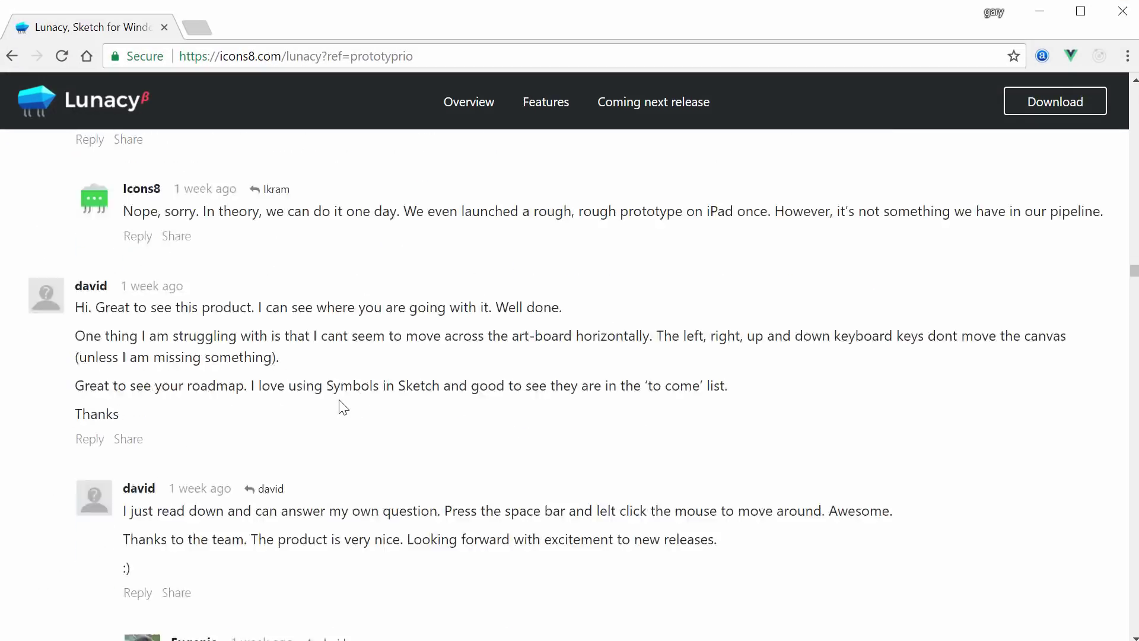
# Step: Scroll to the Coming Next Release feature list and highlight it for reading
pyautogui.scroll(20, 752, 305)
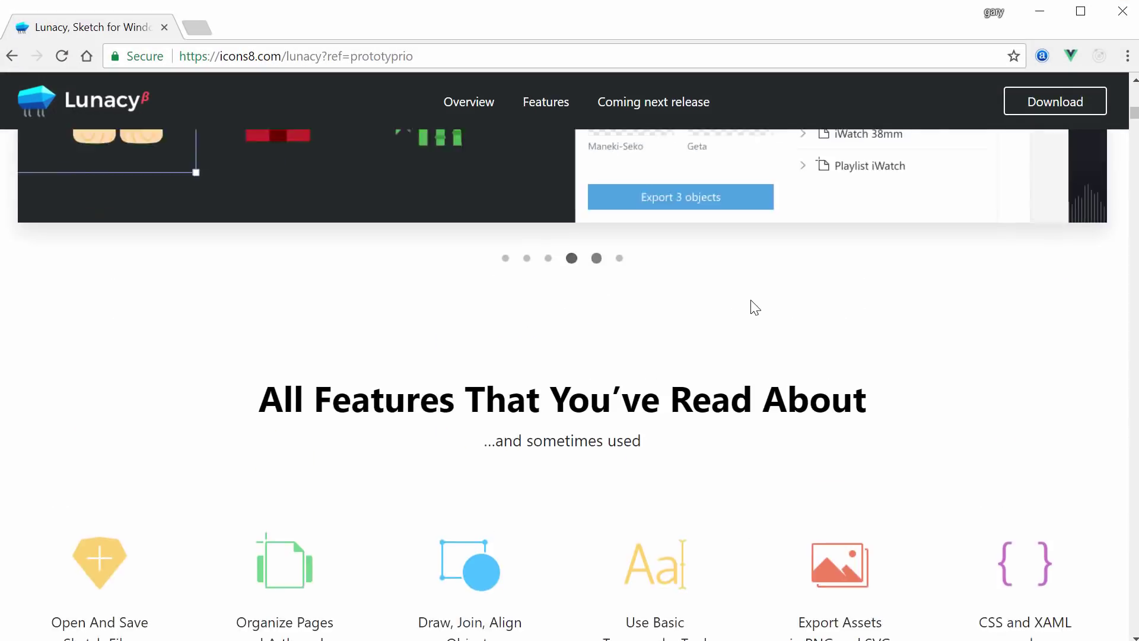
pyautogui.scroll(-8, 753, 305)
pyautogui.scroll(-2, 752, 303)
pyautogui.scroll(2, 925, 344)
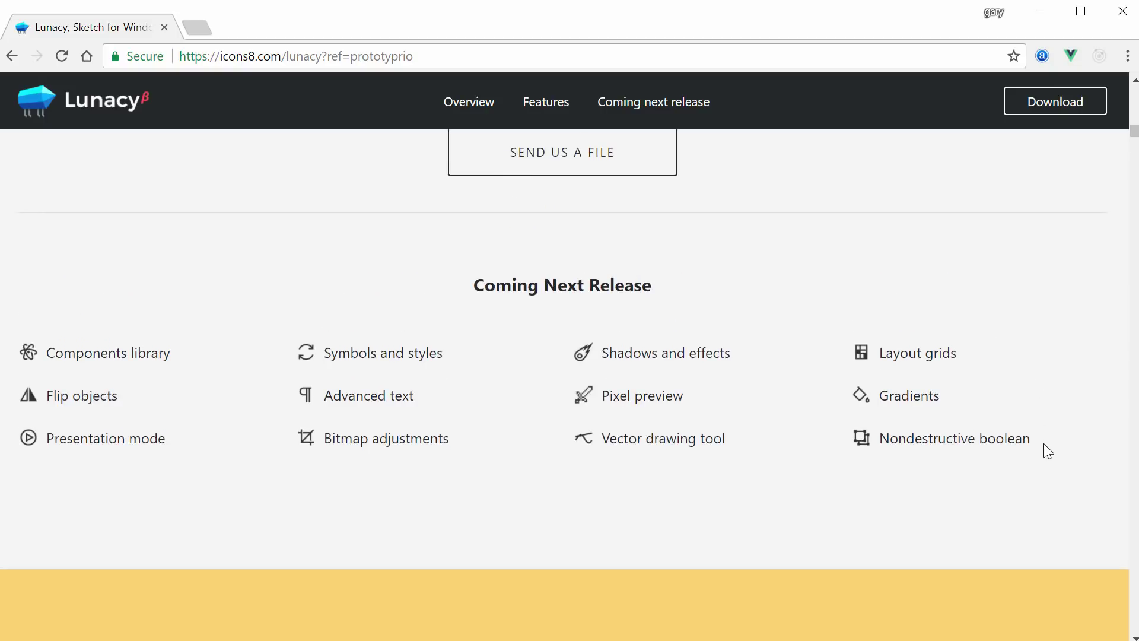
pyautogui.moveTo(1037, 443); pyautogui.dragTo(59, 344)
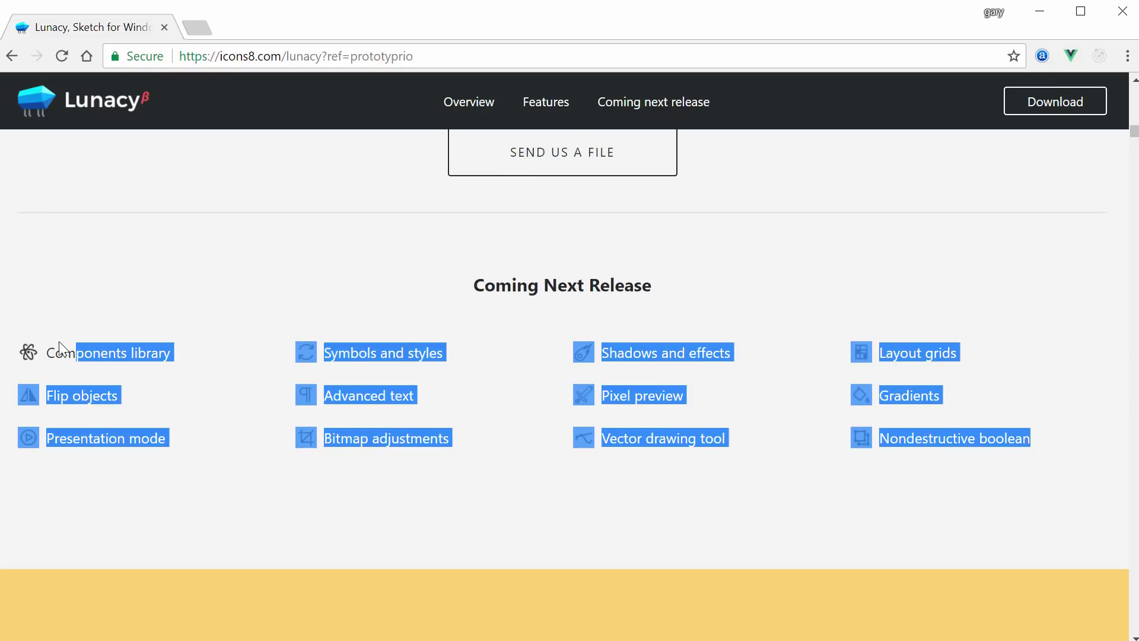
pyautogui.click(84, 325)
# Step: Scroll further down the Lunacy page to the comment form
pyautogui.scroll(2, 358, 335)
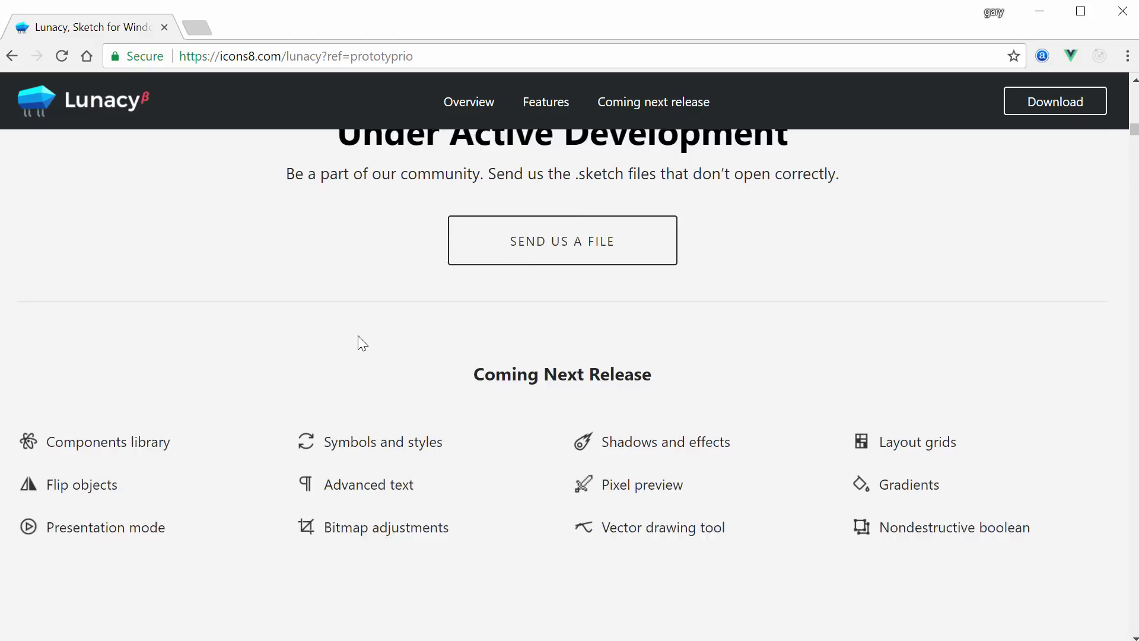
pyautogui.scroll(-1, 357, 336)
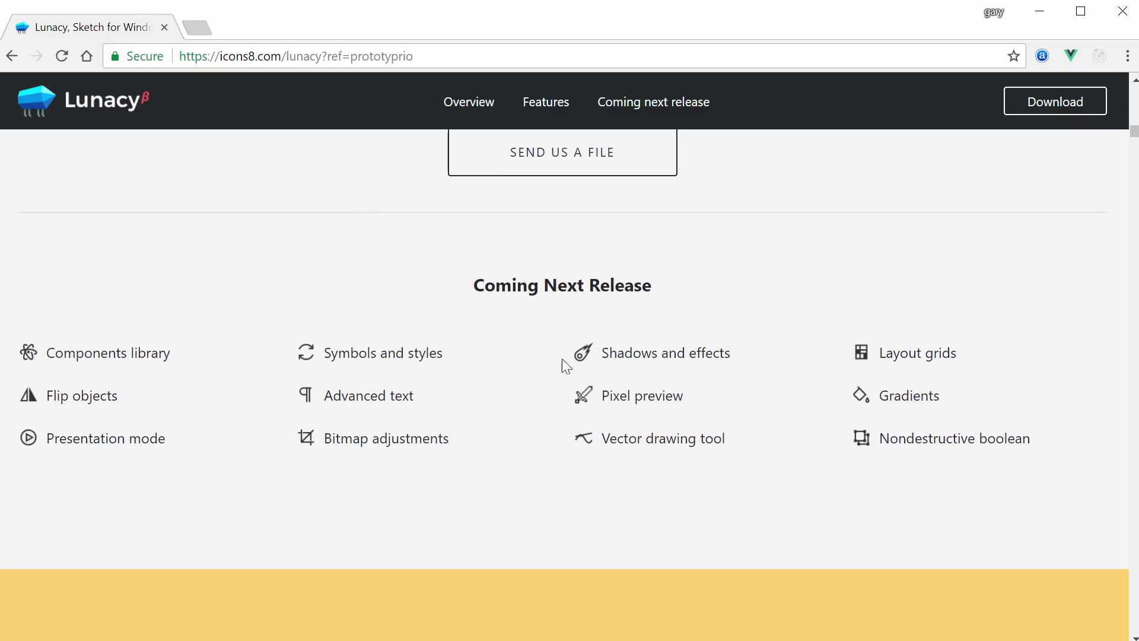
pyautogui.scroll(8, 949, 330)
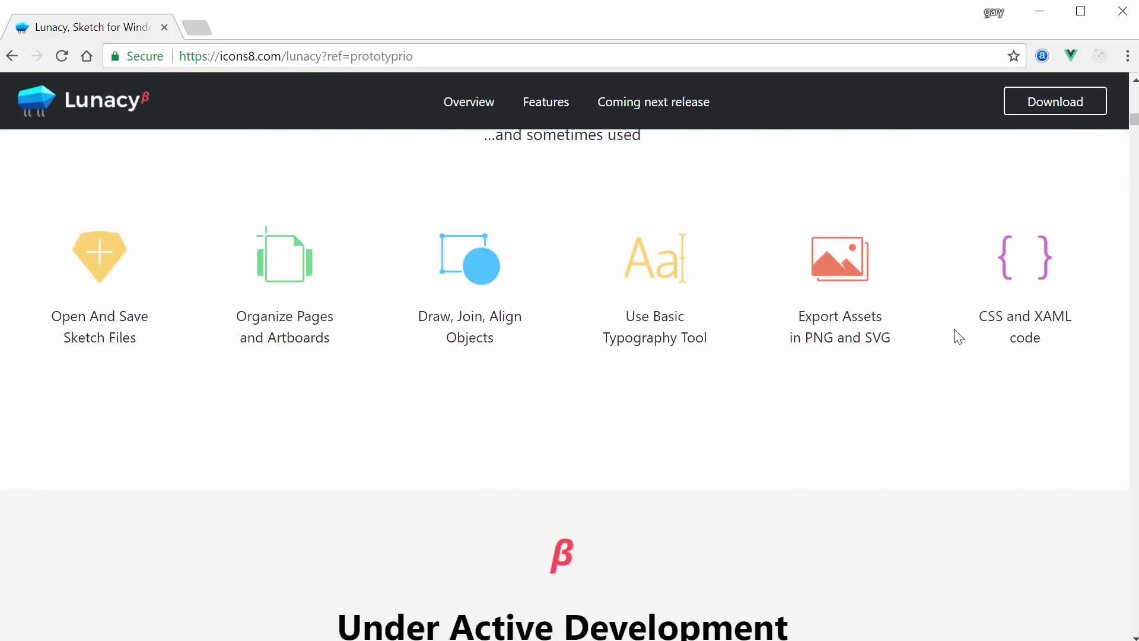
pyautogui.scroll(-15, 951, 332)
pyautogui.scroll(-9, 961, 336)
pyautogui.scroll(13, 960, 334)
# Step: Search the page for 'update' to locate matching comments
pyautogui.hotkey('ctrl', 'f')
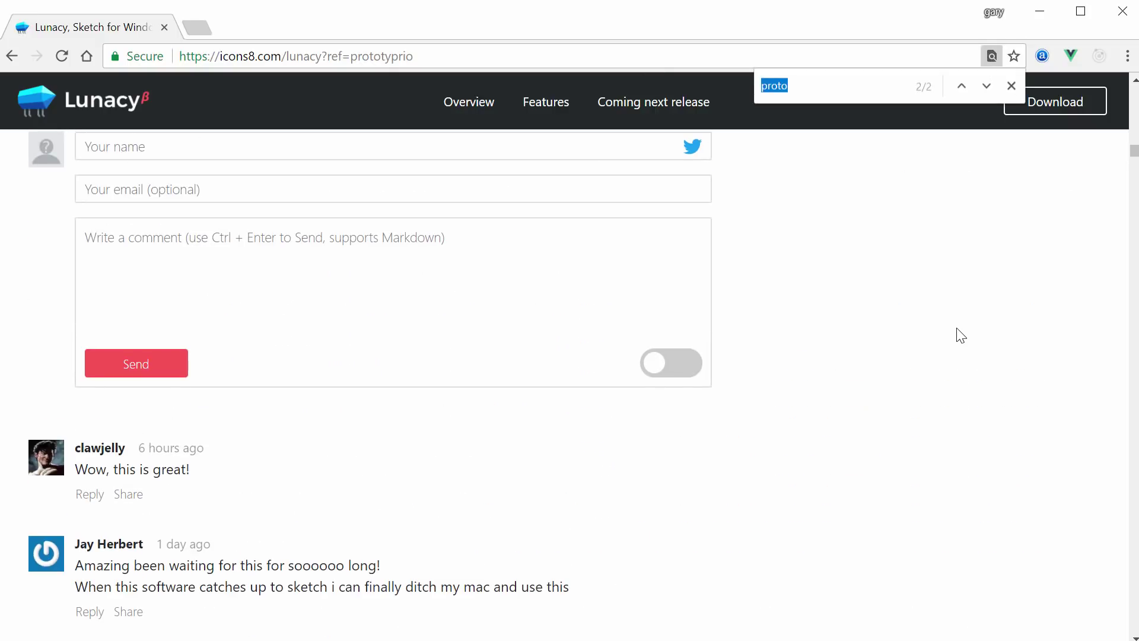
pyautogui.write('update')
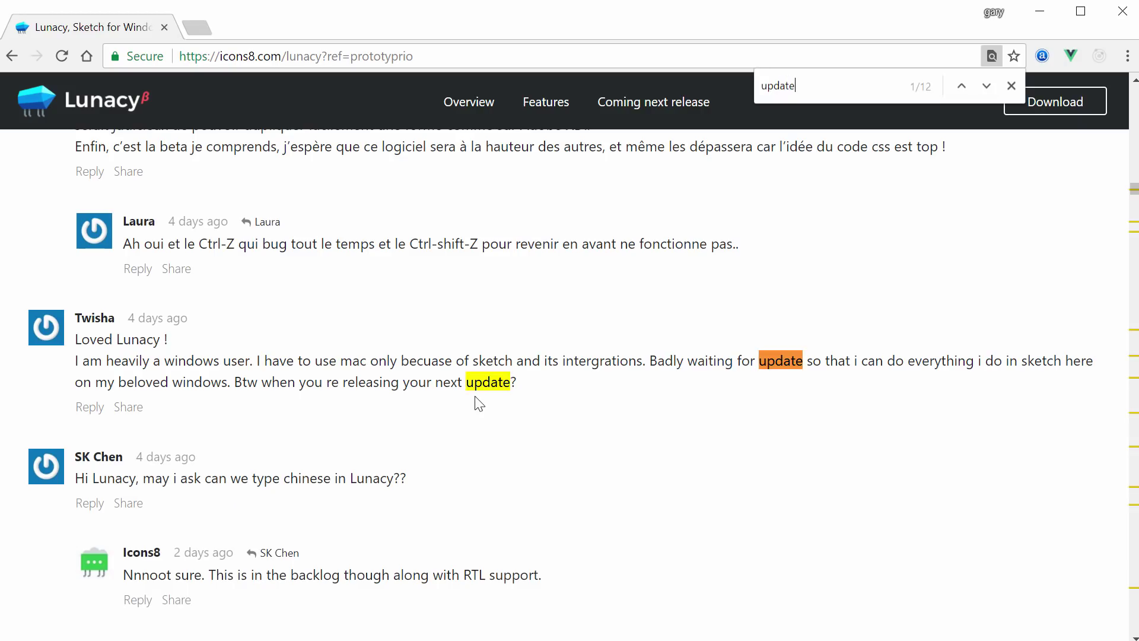
pyautogui.scroll(-9, 493, 406)
pyautogui.scroll(10, 493, 407)
pyautogui.scroll(12, 496, 409)
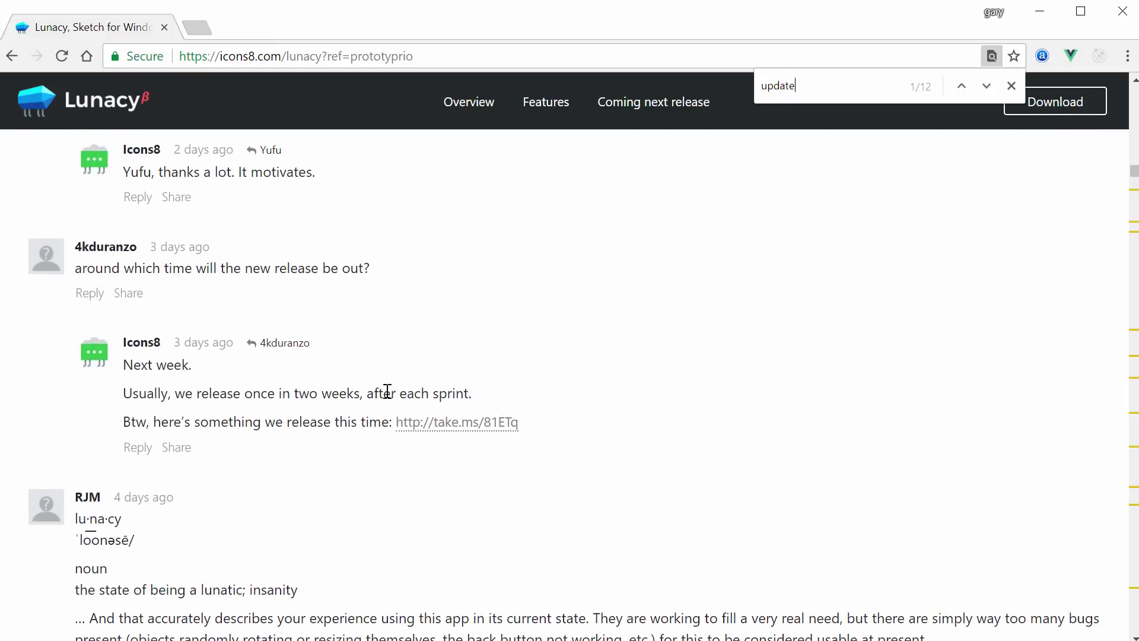
# Step: Read the replies about next-release timing and two-week releases, then return to the page top
pyautogui.moveTo(139, 366); pyautogui.dragTo(357, 393)
pyautogui.click(214, 389)
pyautogui.moveTo(245, 394); pyautogui.dragTo(369, 407)
pyautogui.click(401, 394)
pyautogui.scroll(10, 877, 277)
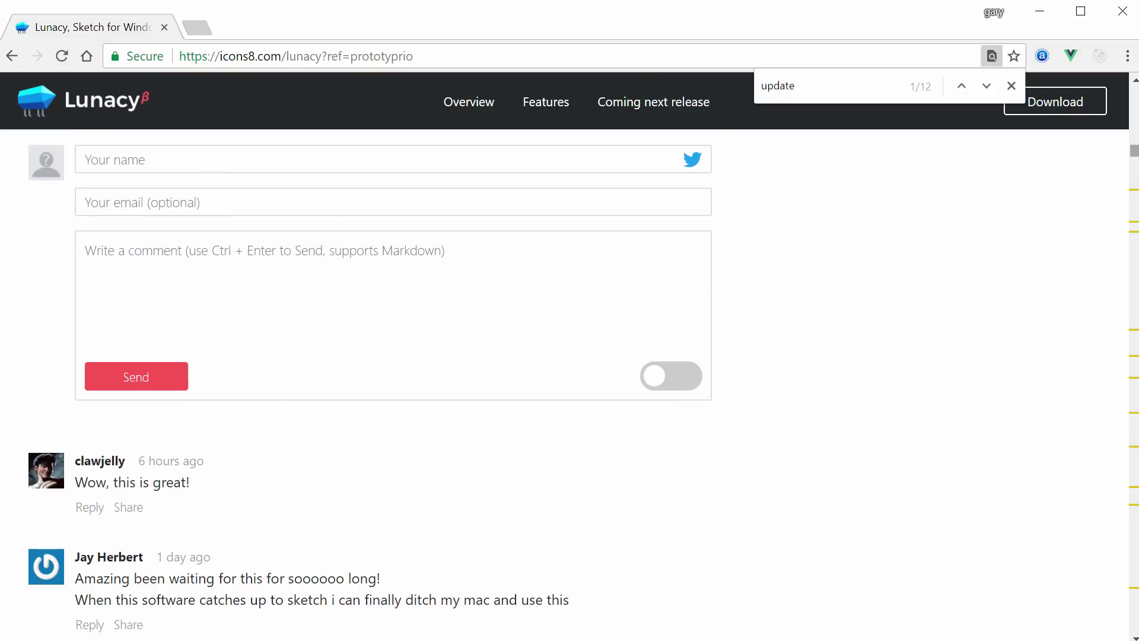
pyautogui.press('Home')
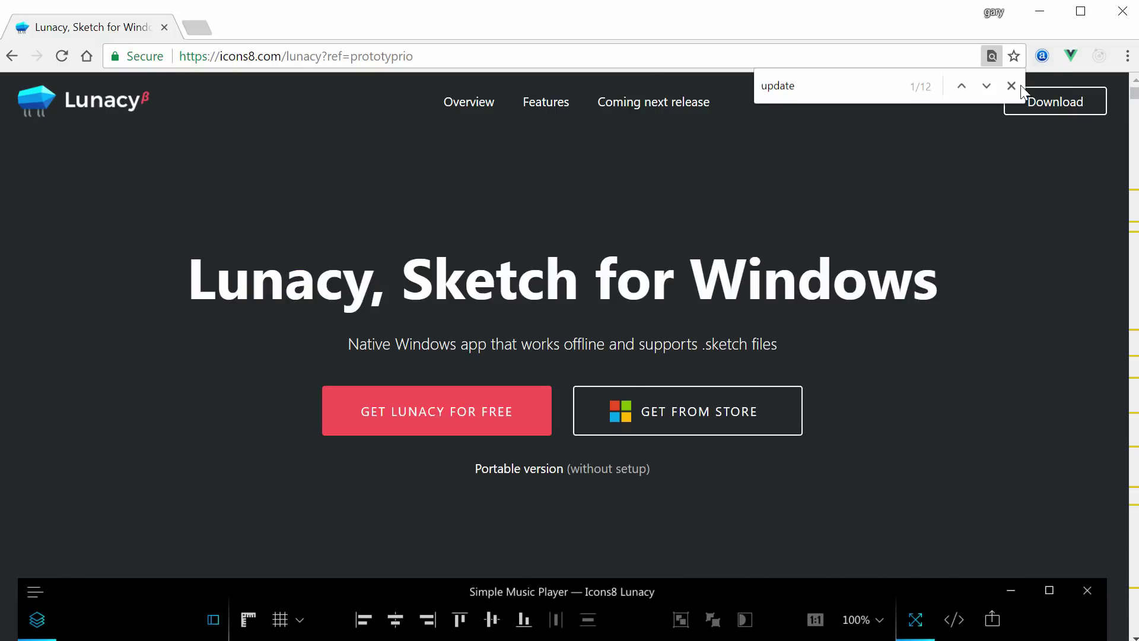
# Step: Close the find bar and scroll to the Coming Next Release list, highlighting it to review
pyautogui.click(1015, 87)
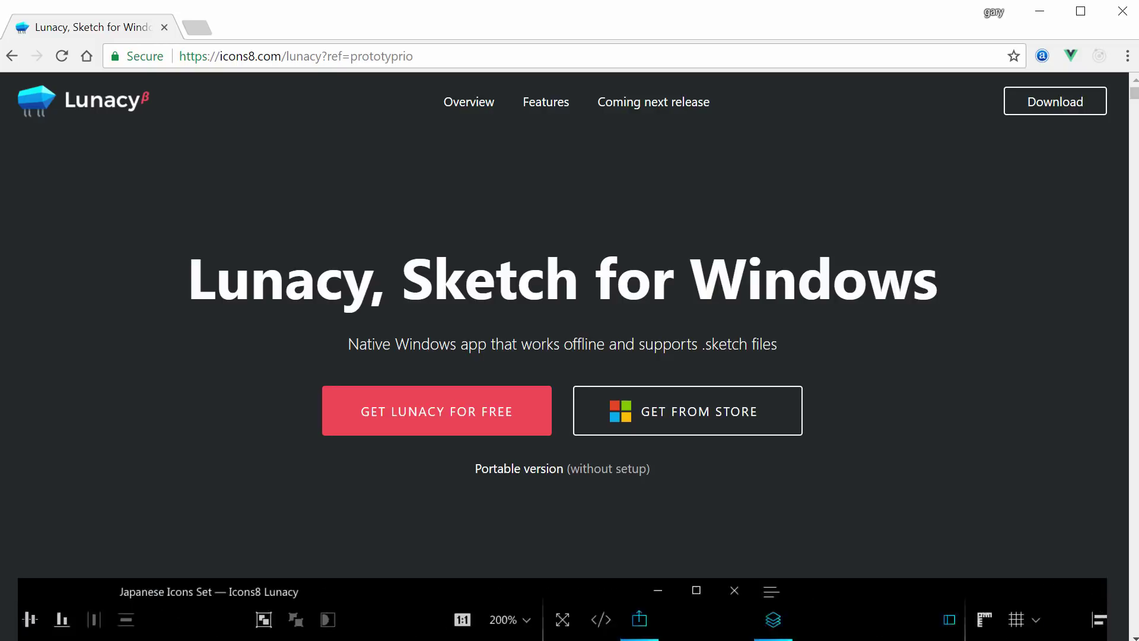
pyautogui.scroll(-15, 824, 376)
pyautogui.scroll(-2, 829, 389)
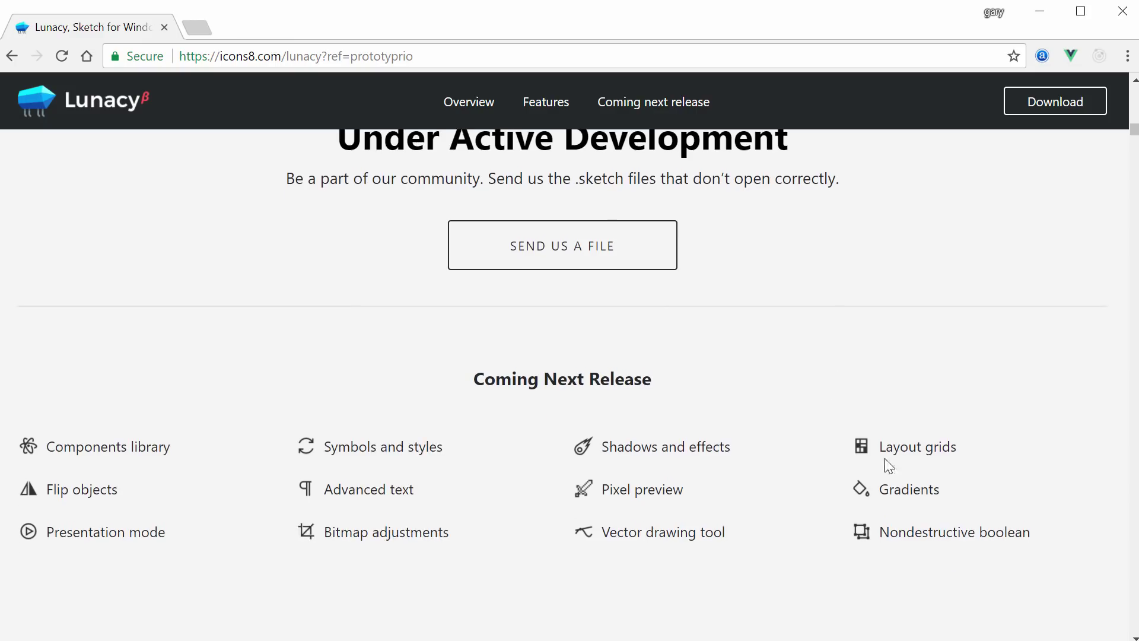
pyautogui.moveTo(1061, 544); pyautogui.dragTo(51, 445)
pyautogui.click(51, 437)
pyautogui.moveTo(425, 386); pyautogui.dragTo(1046, 532)
pyautogui.click(1046, 532)
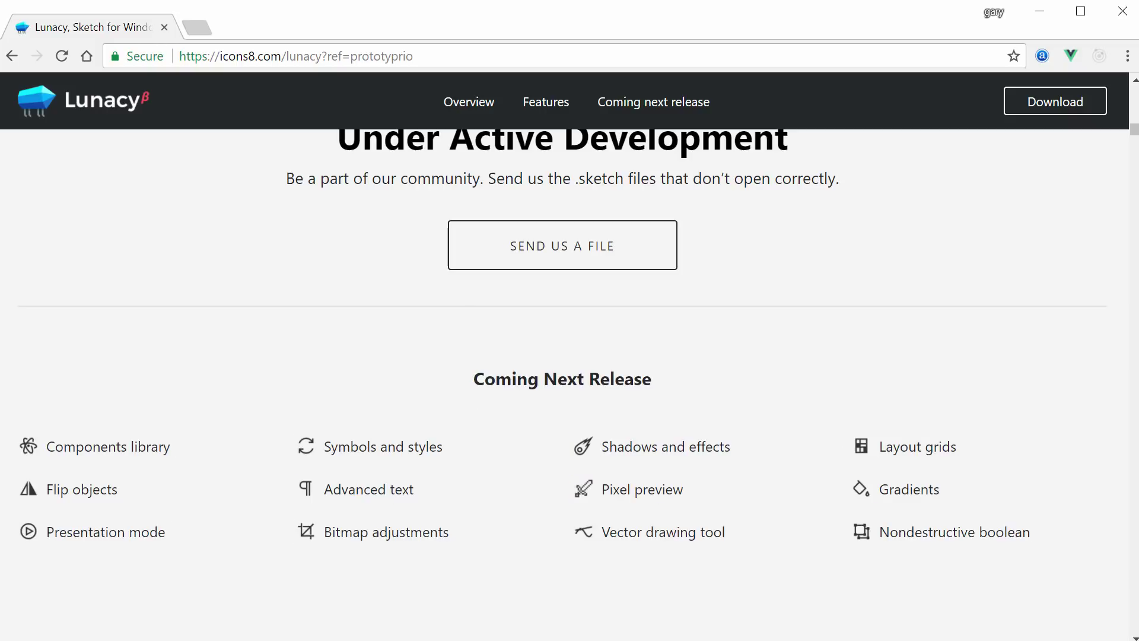